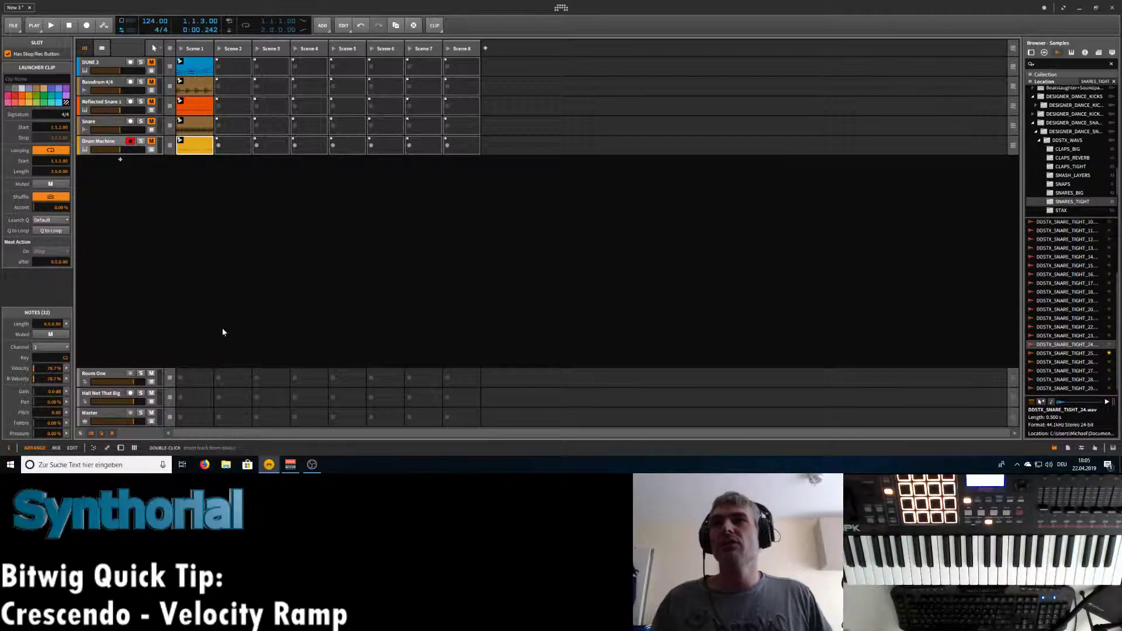
# Open and launch the DUNE 3 clip in Scene 1, and show the DUNE 3 track's device chain.
pyautogui.doubleClick(181, 64)
pyautogui.click(182, 64)
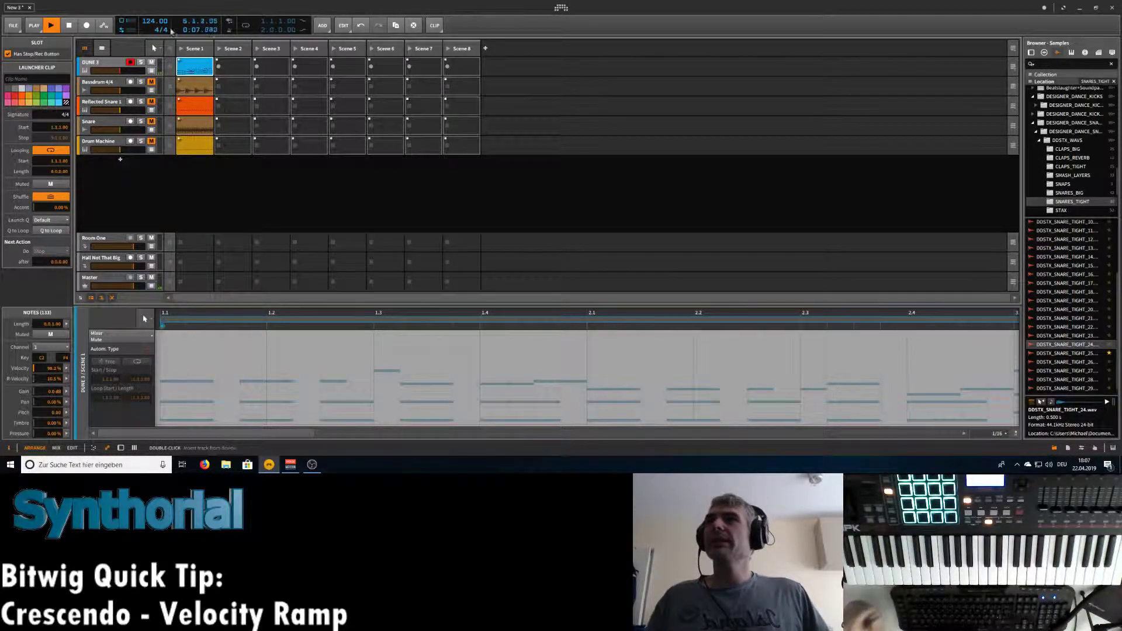
pyautogui.click(109, 62)
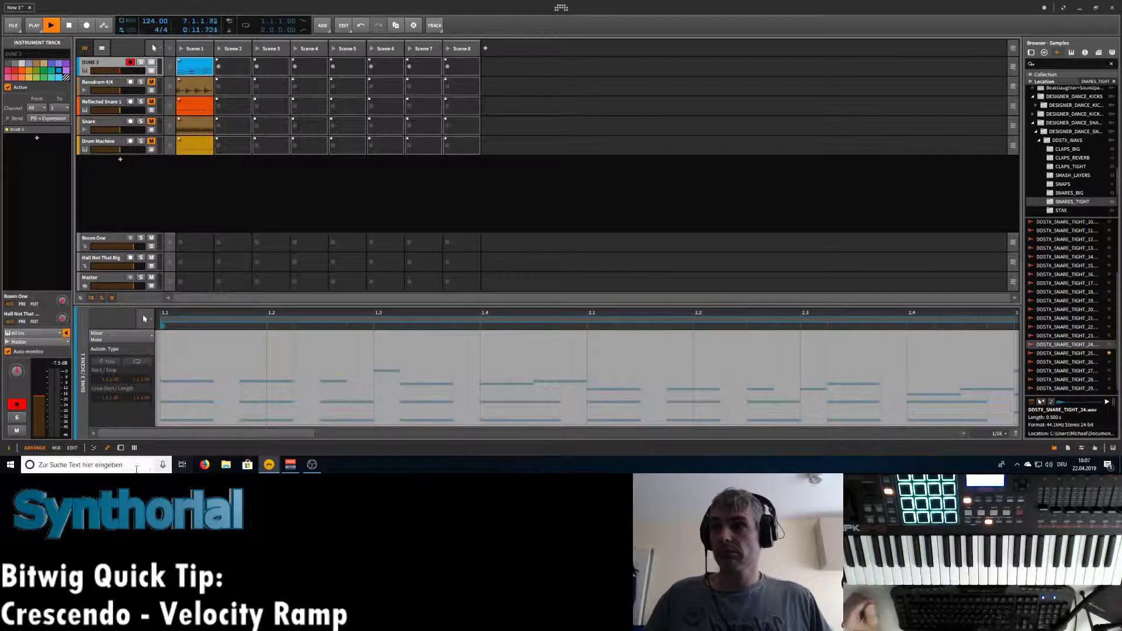
pyautogui.press('d')
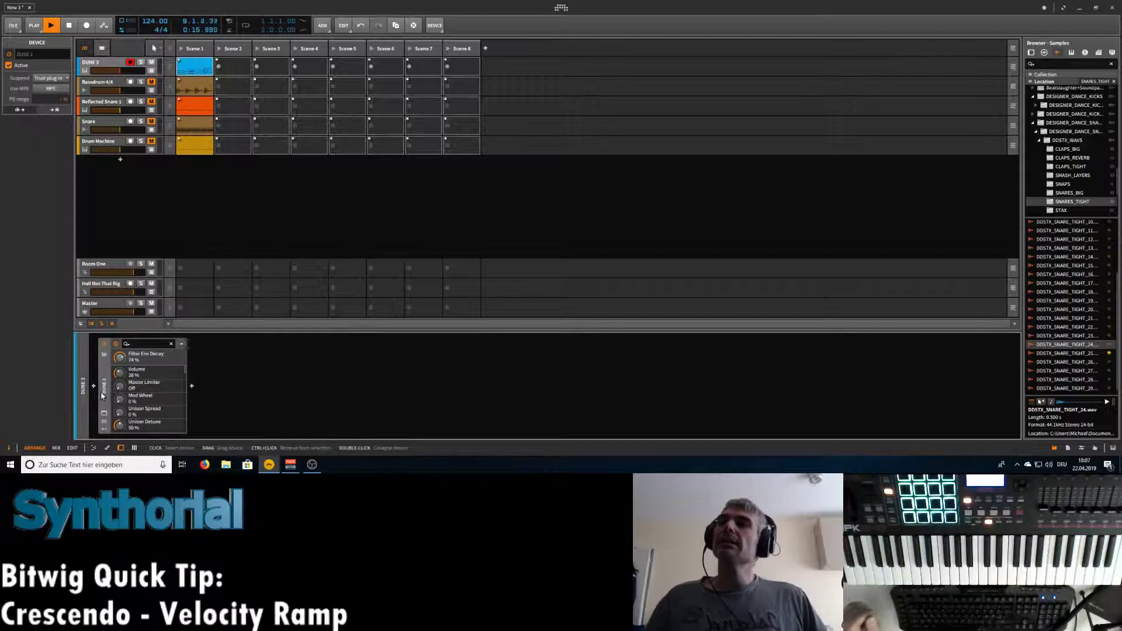
pyautogui.click(140, 210)
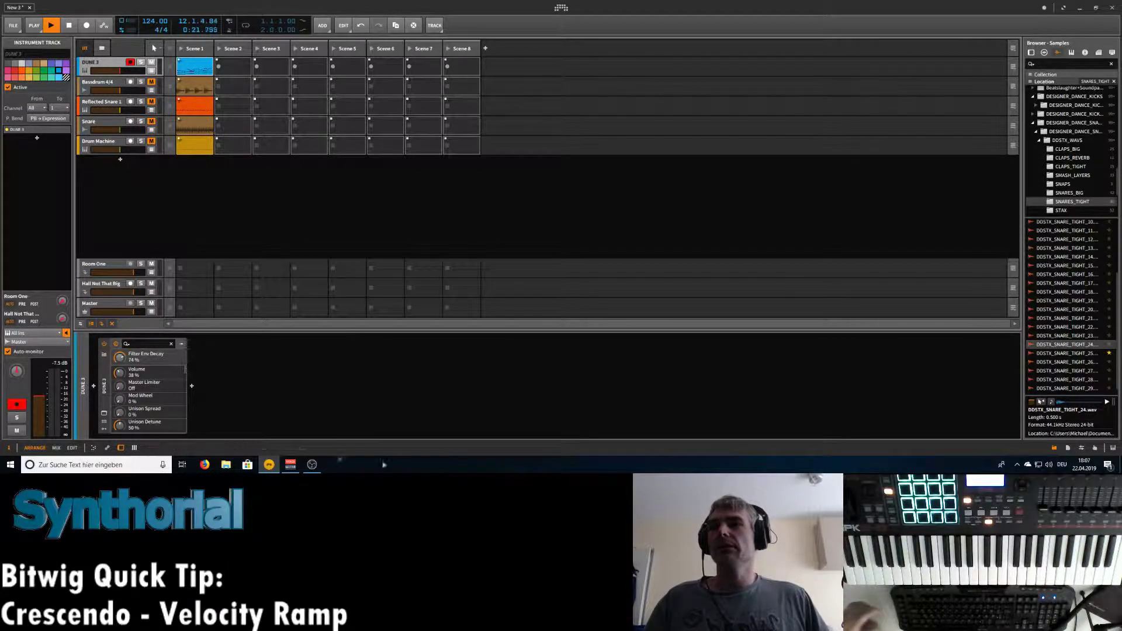
pyautogui.click(106, 421)
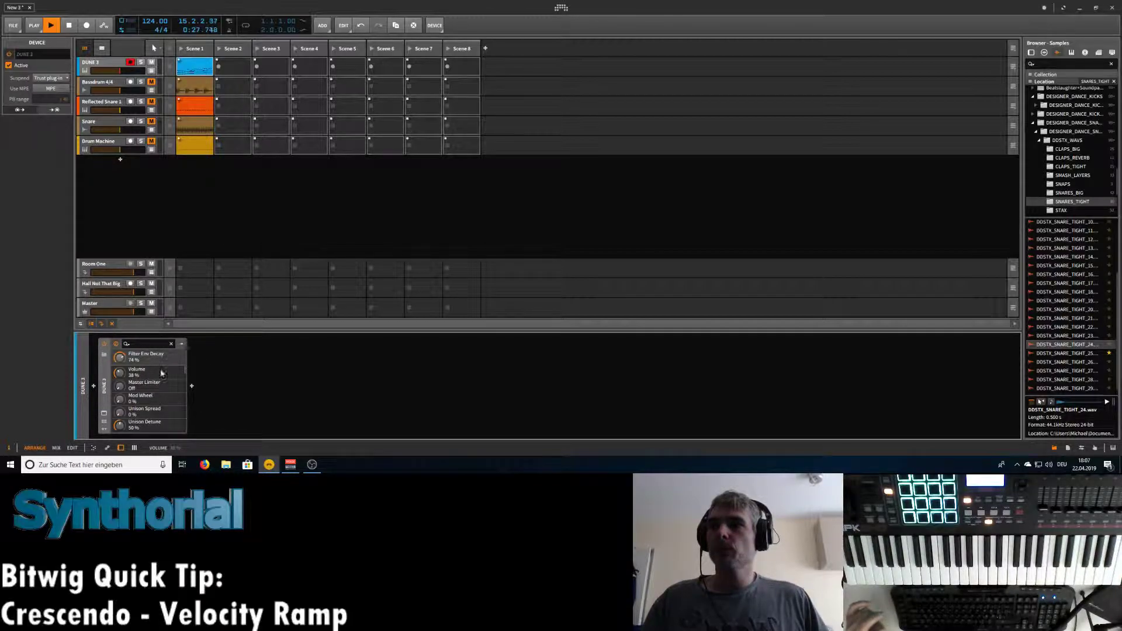
# Insert a Note Velocity device in front of the DUNE 3 instrument.
pyautogui.click(94, 386)
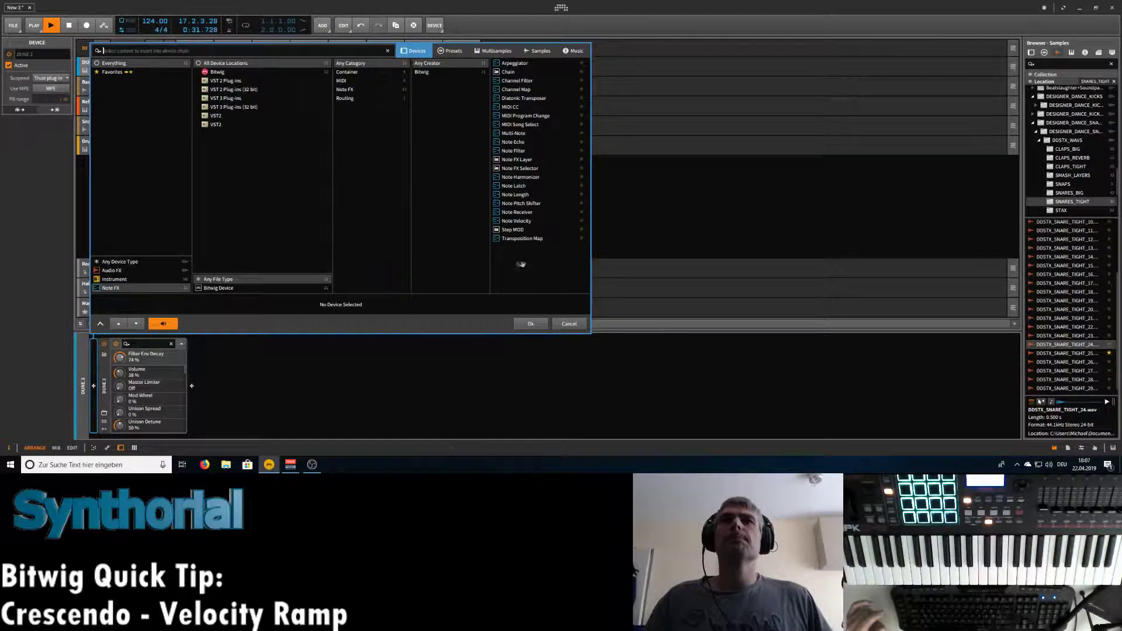
pyautogui.click(507, 223)
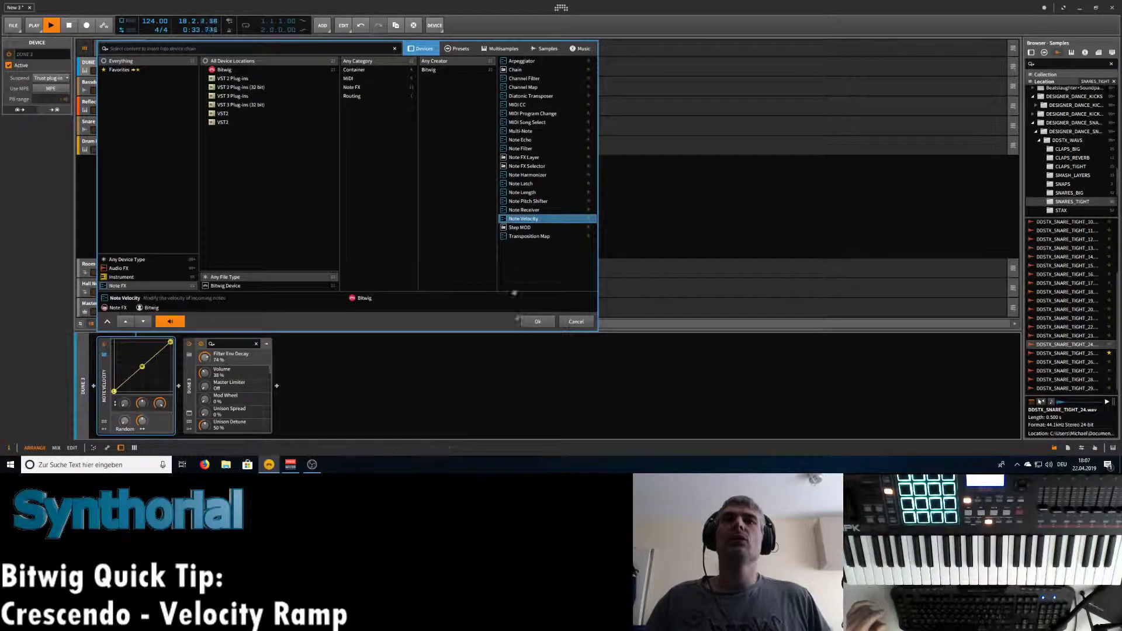
pyautogui.doubleClick(506, 223)
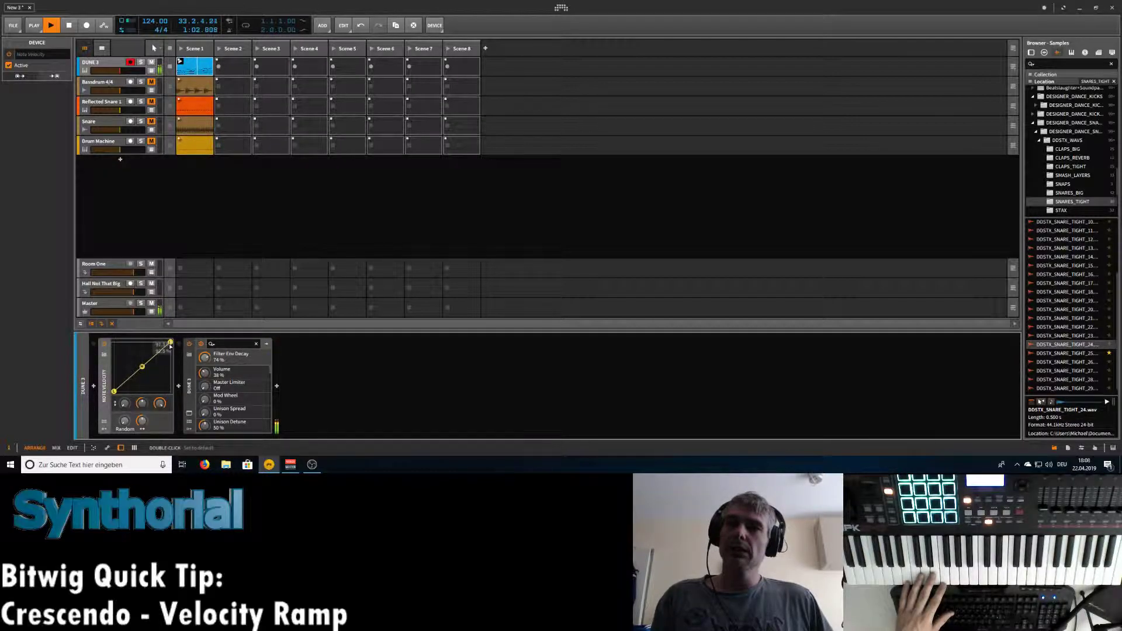
# Try lowering the end point of the Note Velocity curve, and return it to the maximum.
pyautogui.moveTo(170, 343); pyautogui.dragTo(170, 398)
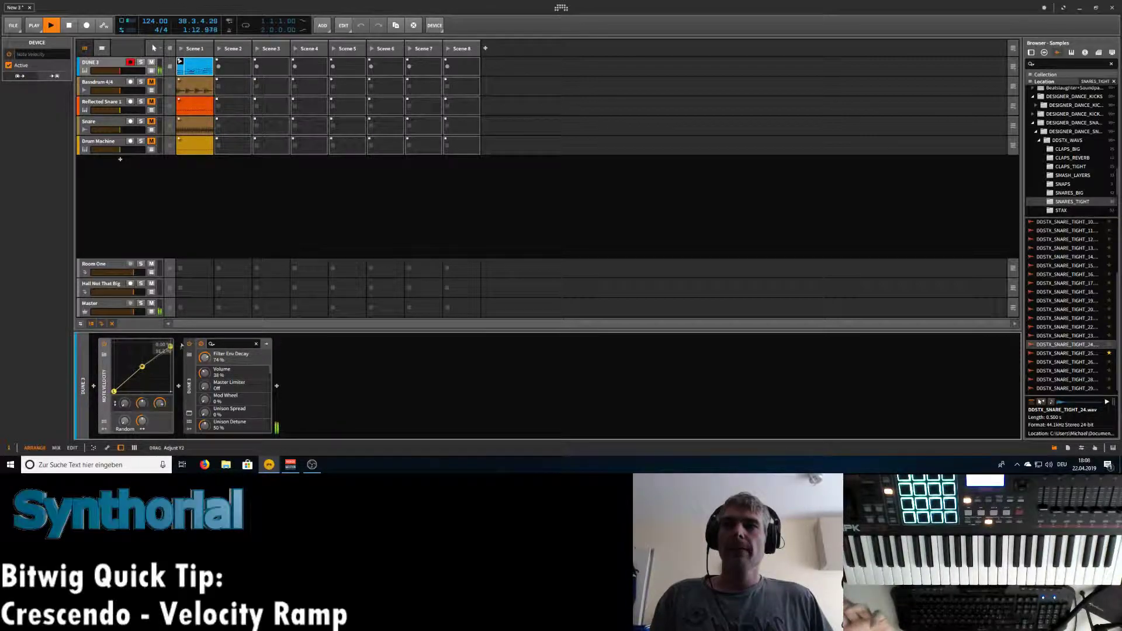
pyautogui.moveTo(180, 346); pyautogui.dragTo(178, 339)
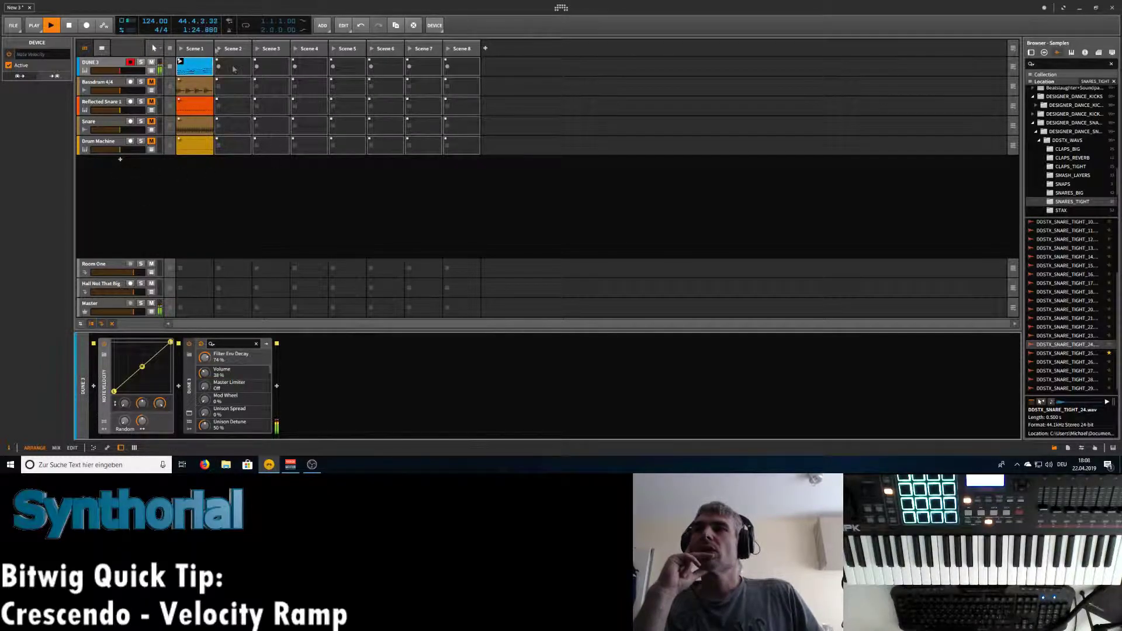
# Show the DUNE 3 track's automation lane and assign it to the Note Velocity parameter Y2.
pyautogui.click(152, 71)
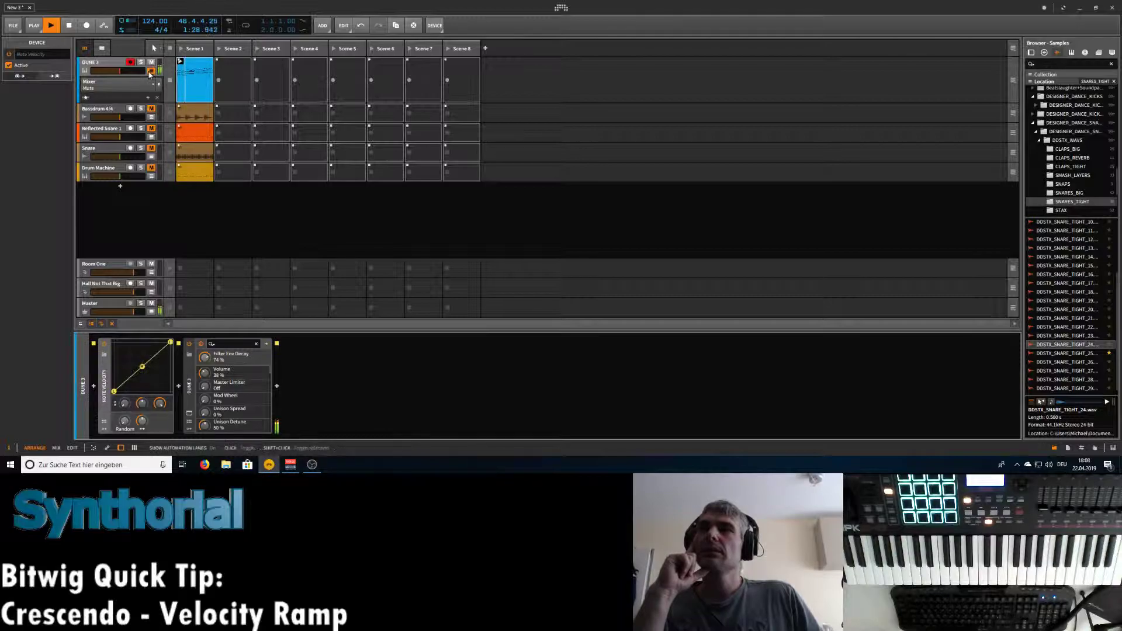
pyautogui.click(133, 86)
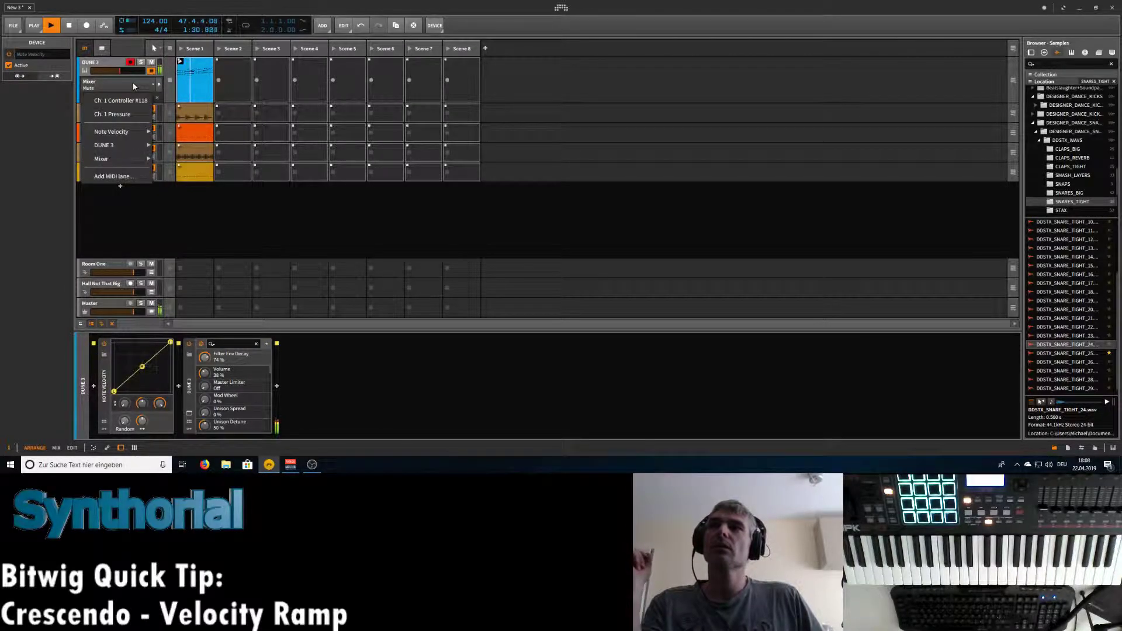
pyautogui.moveTo(130, 136)
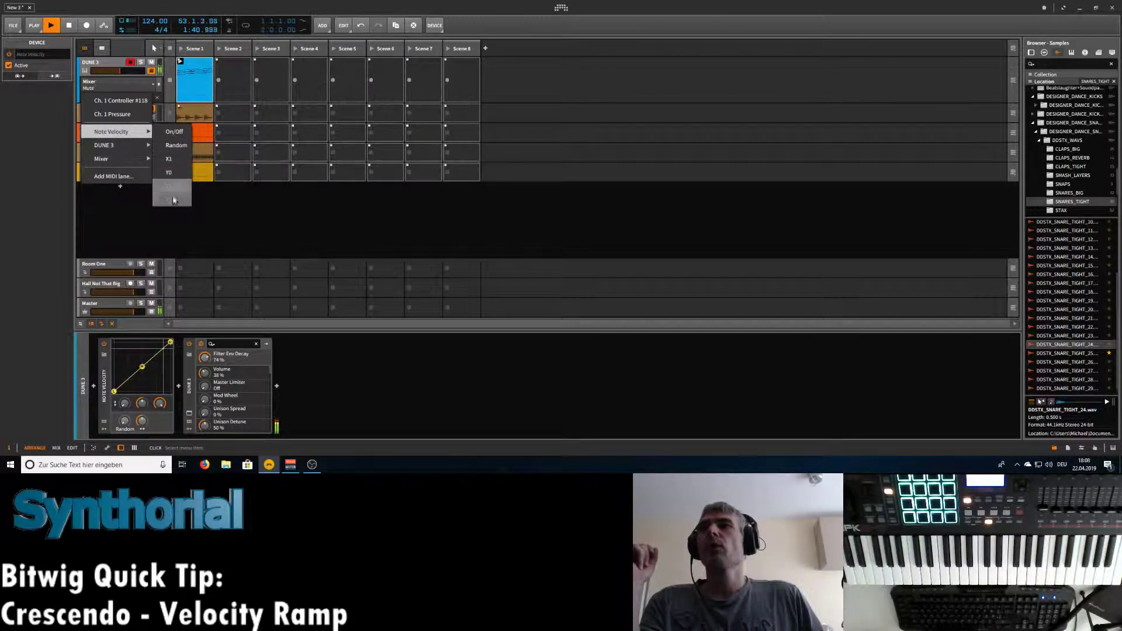
pyautogui.click(173, 200)
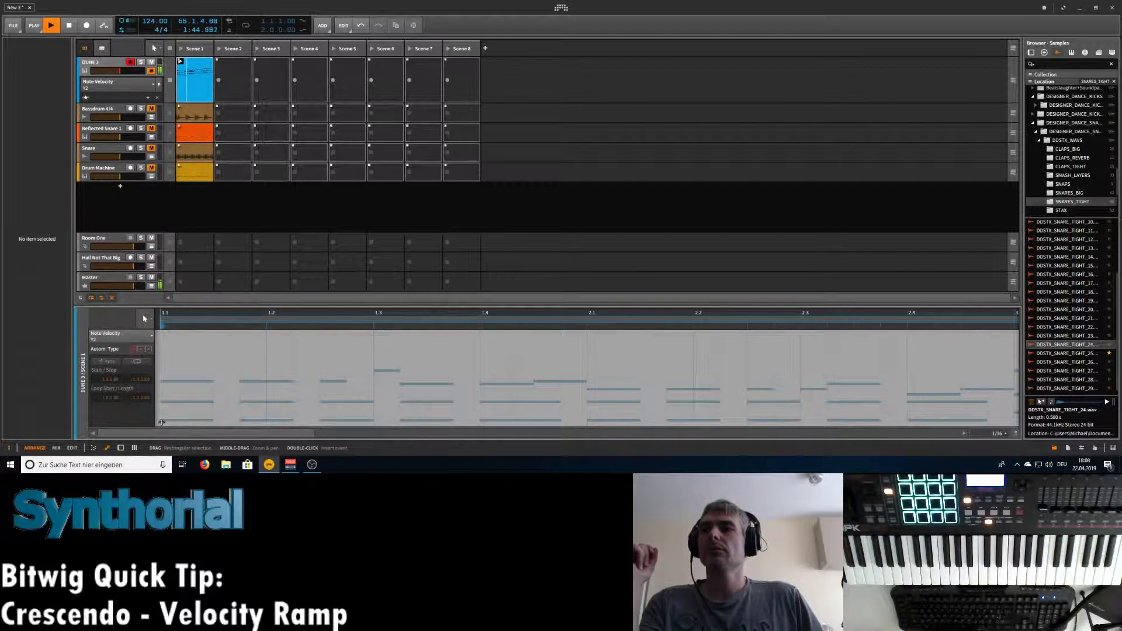
# Draw a Y2 automation ramp in the DUNE 3 clip from 0% at its start to the maximum at its end.
pyautogui.doubleClick(161, 422)
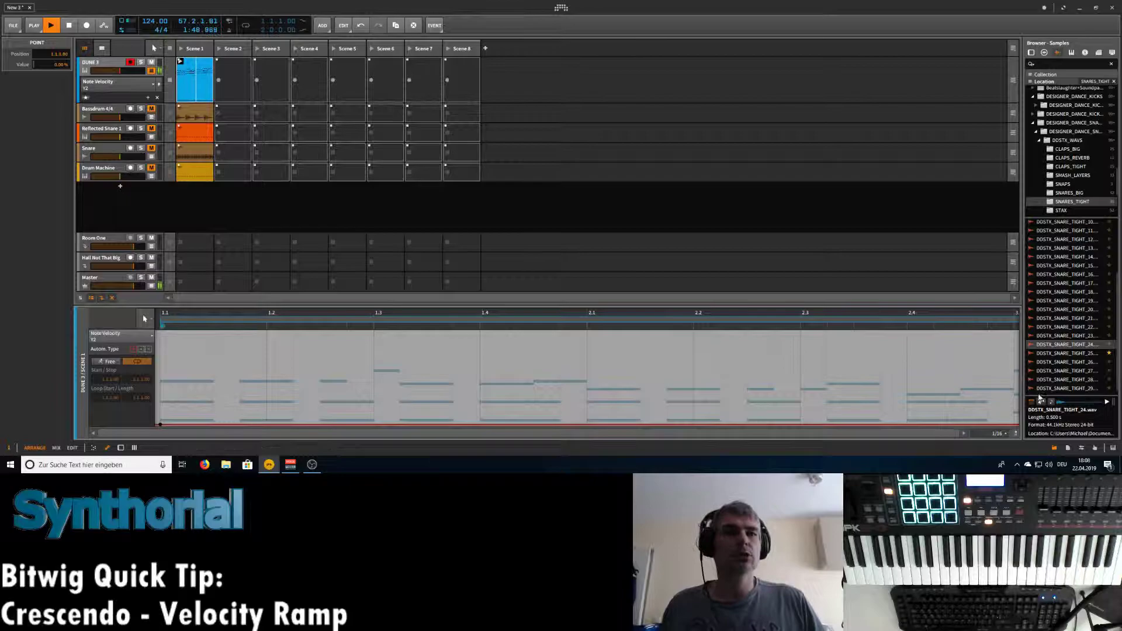
pyautogui.moveTo(865, 315); pyautogui.dragTo(865, 289)
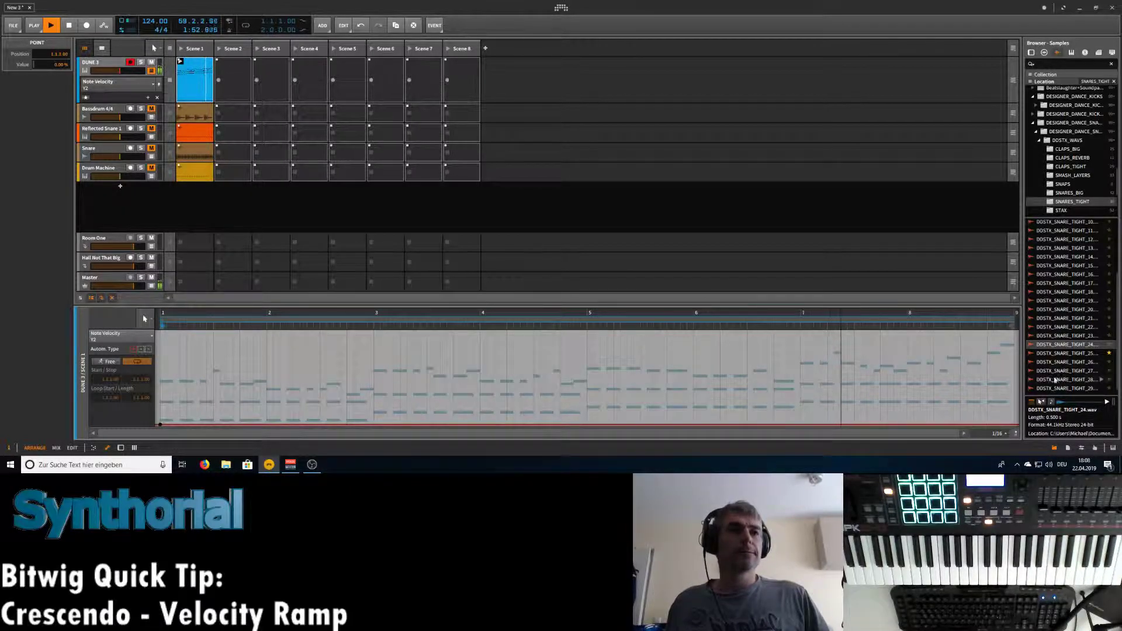
pyautogui.doubleClick(1001, 358)
pyautogui.moveTo(1001, 357); pyautogui.dragTo(1018, 332)
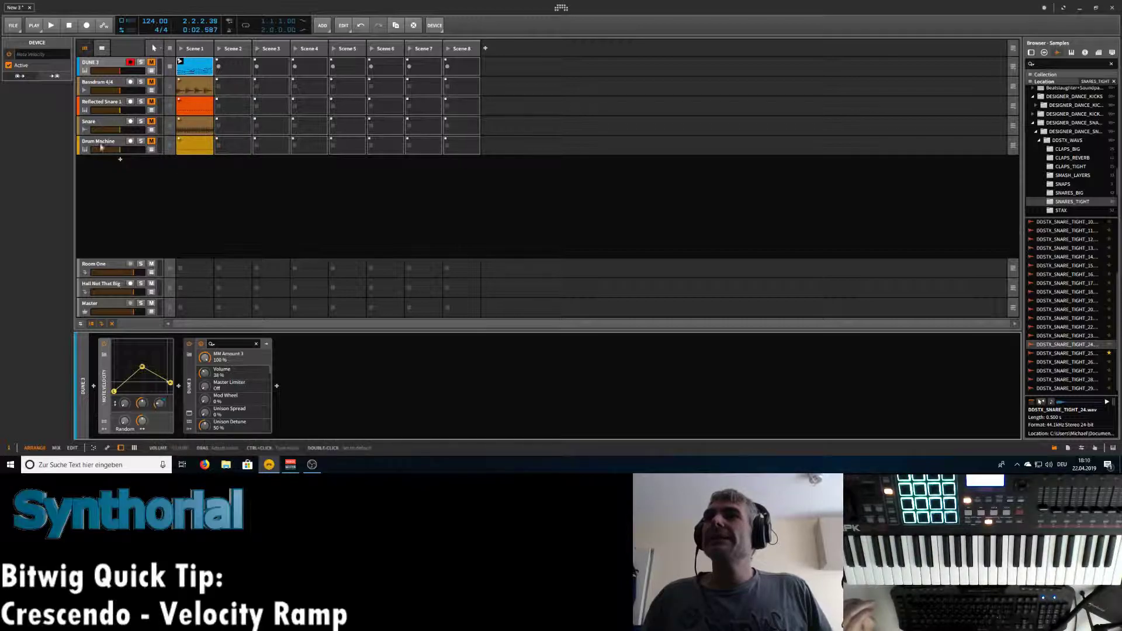
# Switch to the Drum Machine track, launch its Scene 1 clip, and collapse the snare pad's sampler chain.
pyautogui.click(120, 141)
pyautogui.click(194, 68)
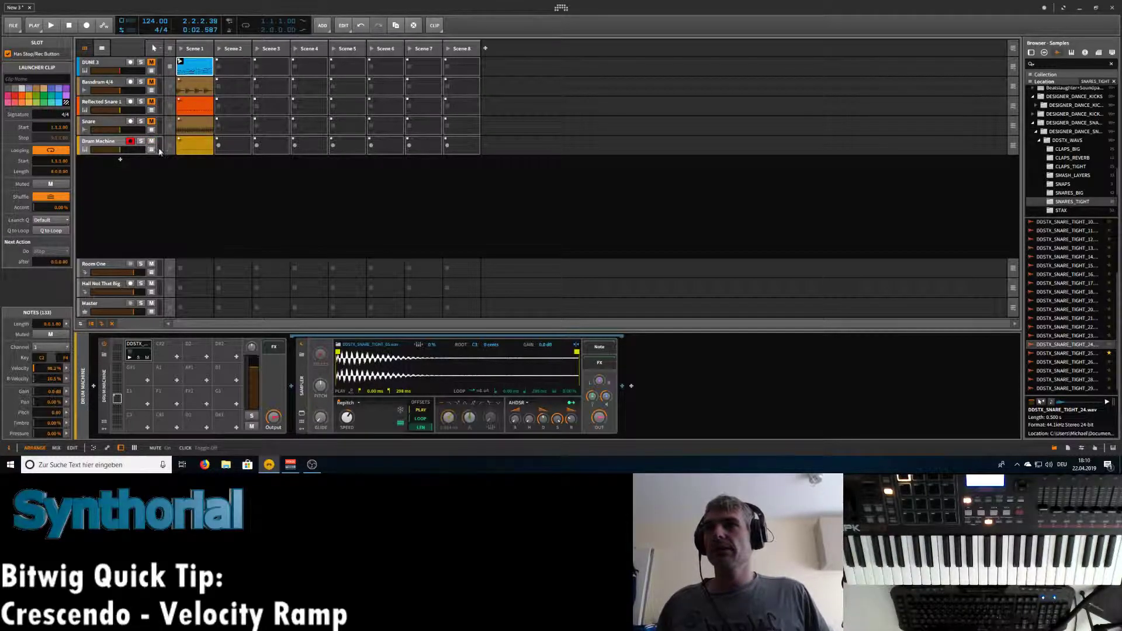
pyautogui.click(180, 144)
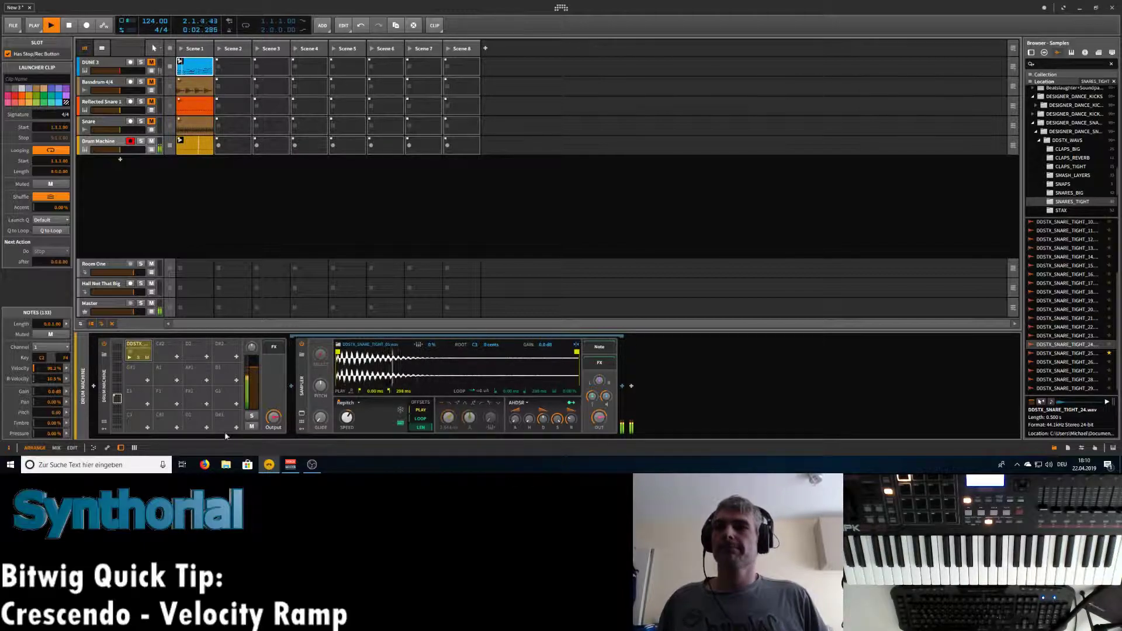
pyautogui.click(141, 350)
pyautogui.click(140, 350)
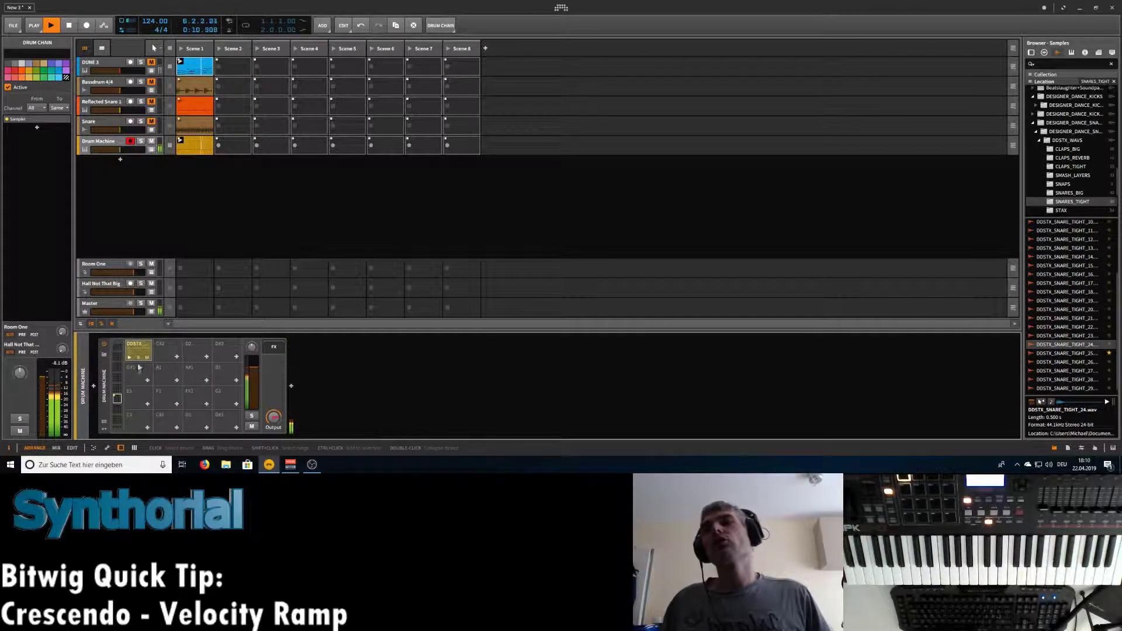
# Insert a Note Velocity device in front of the Drum Machine.
pyautogui.click(93, 386)
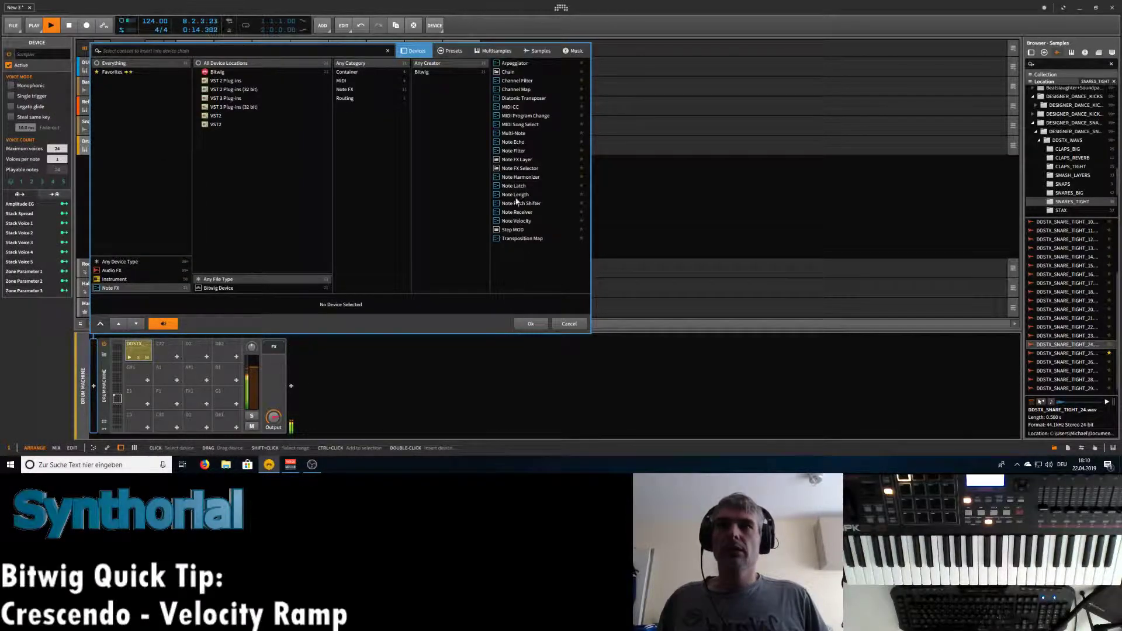
pyautogui.click(514, 220)
pyautogui.click(530, 323)
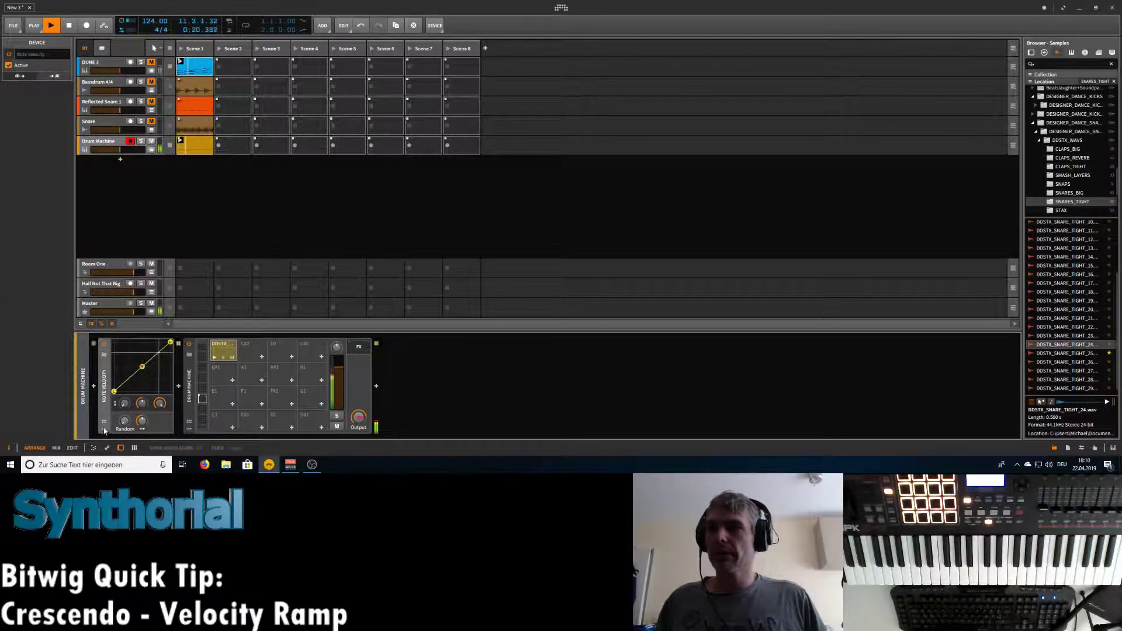
# Show the Drum Machine track's automation lane and assign it to the Note Velocity parameter Y2.
pyautogui.click(150, 149)
pyautogui.click(136, 165)
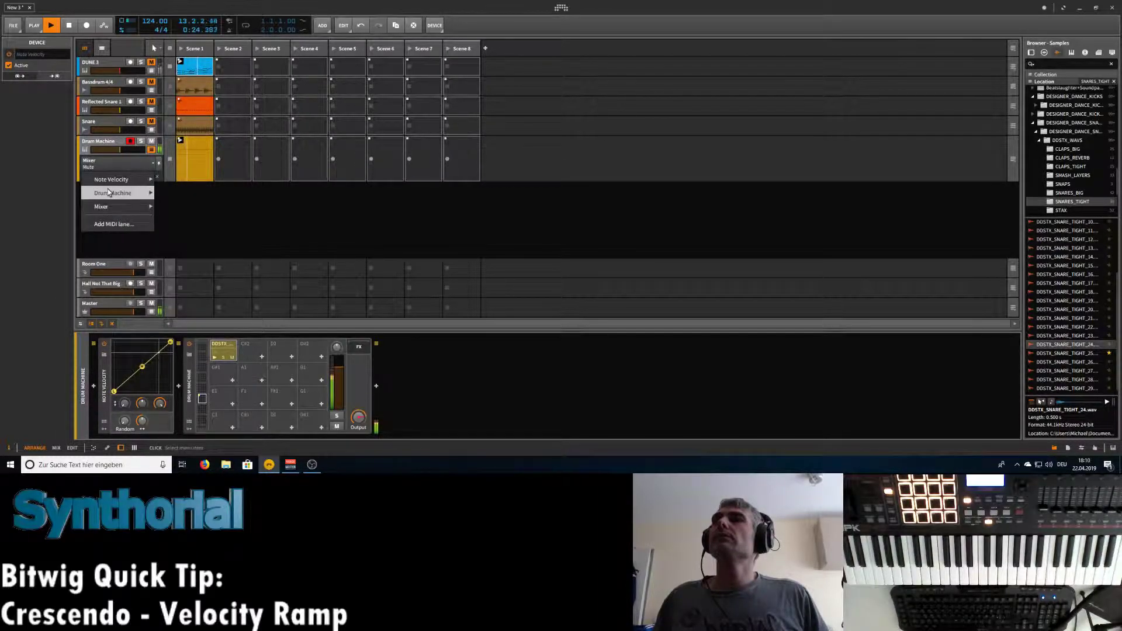
pyautogui.moveTo(111, 179)
pyautogui.click(171, 247)
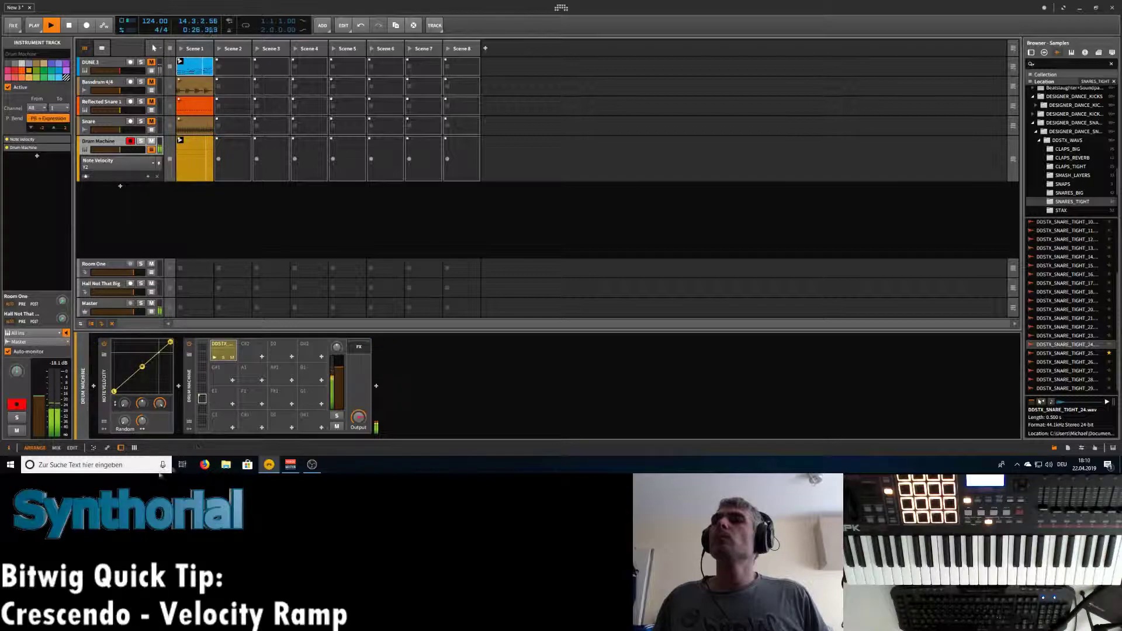
# Draw a Y2 automation ramp in the Drum Machine clip from zero at bar 1 to the maximum at bar 3.
pyautogui.doubleClick(196, 147)
pyautogui.doubleClick(160, 423)
pyautogui.click(368, 345)
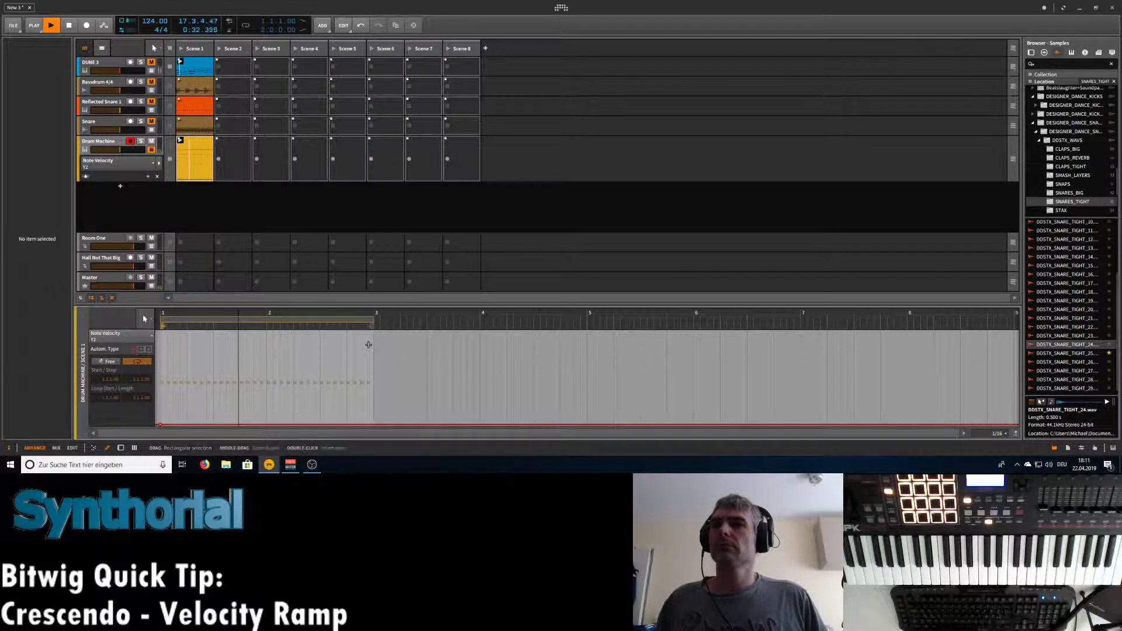
pyautogui.doubleClick(368, 345)
pyautogui.moveTo(374, 344); pyautogui.dragTo(374, 332)
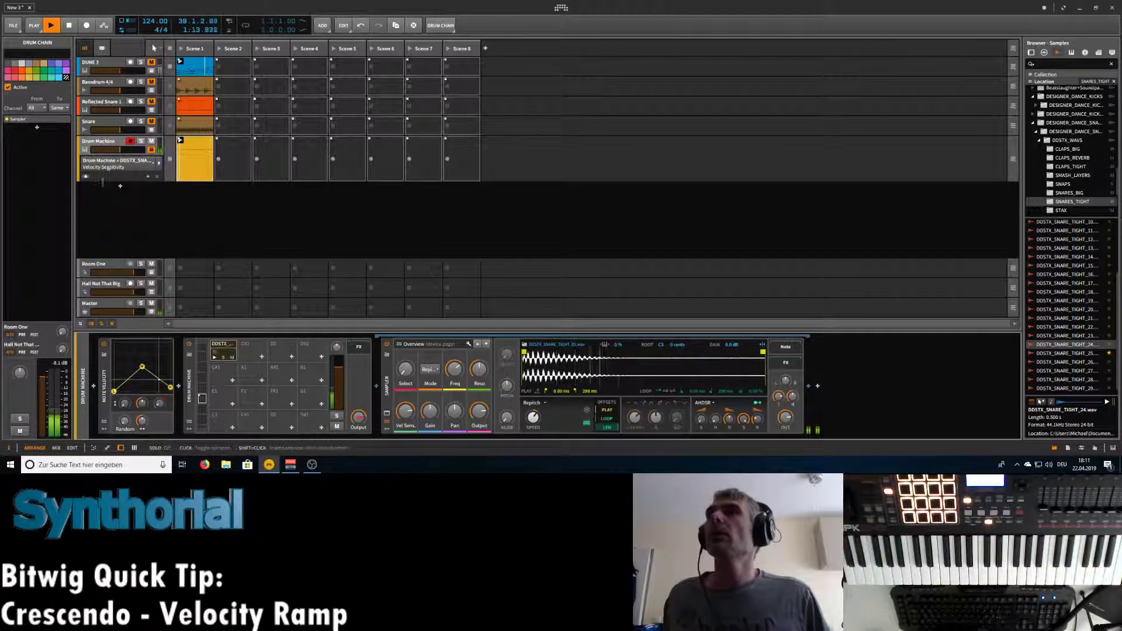
# Stop playback and hide the Drum Machine track's automation lane.
pyautogui.press('space')
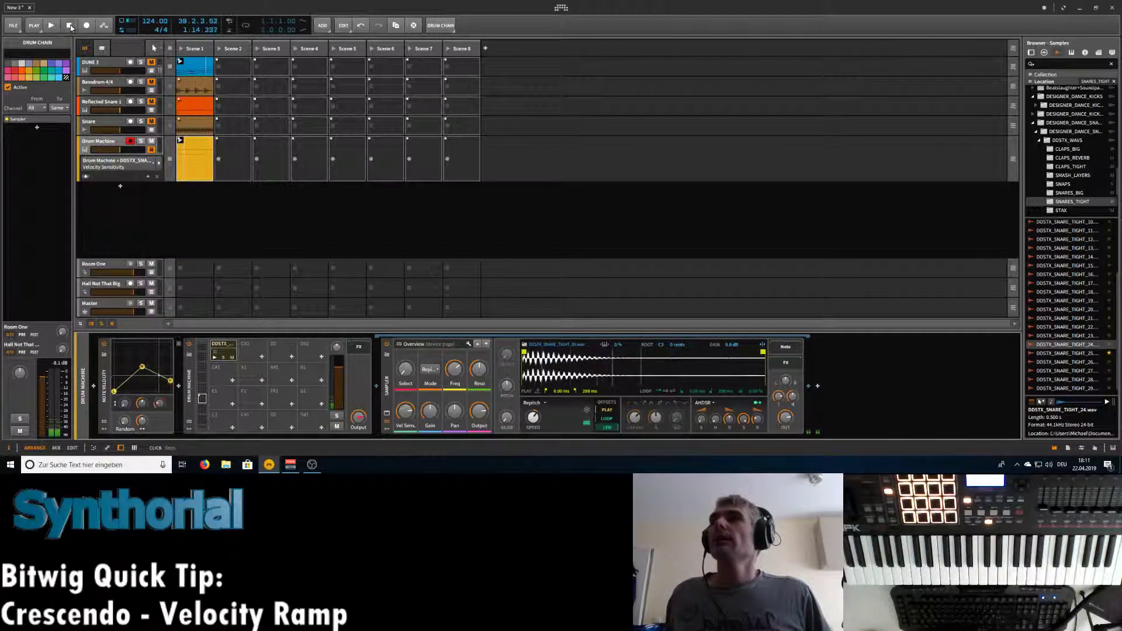
pyautogui.click(88, 147)
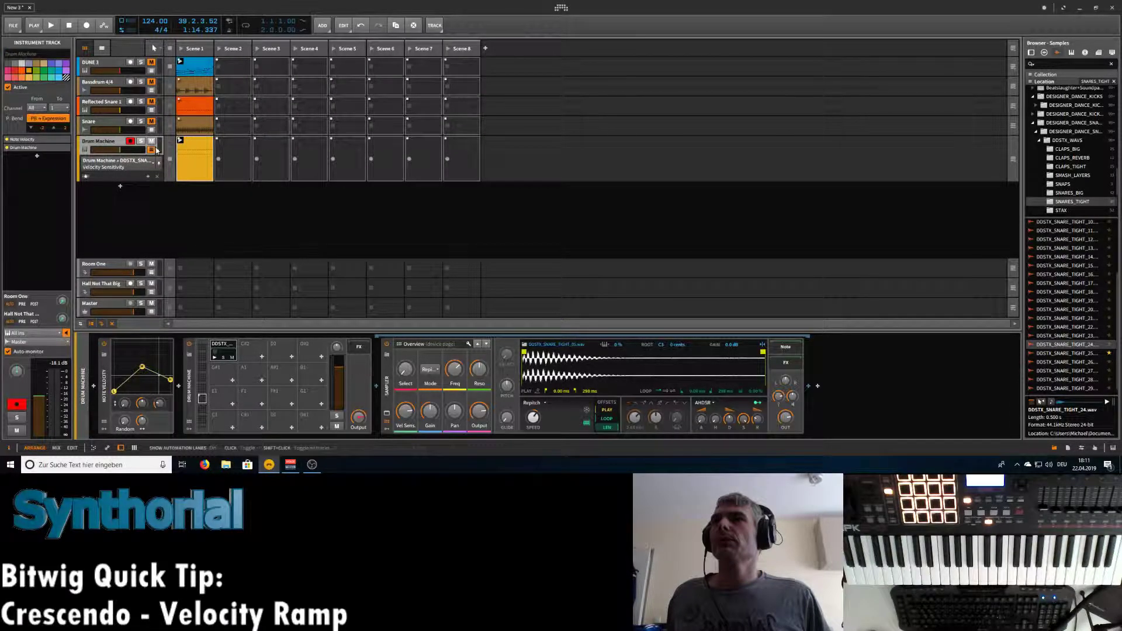
pyautogui.click(155, 149)
# Open the Snare track's Scene 1 audio clip in the editor, listen to it, and stop playback.
pyautogui.click(108, 124)
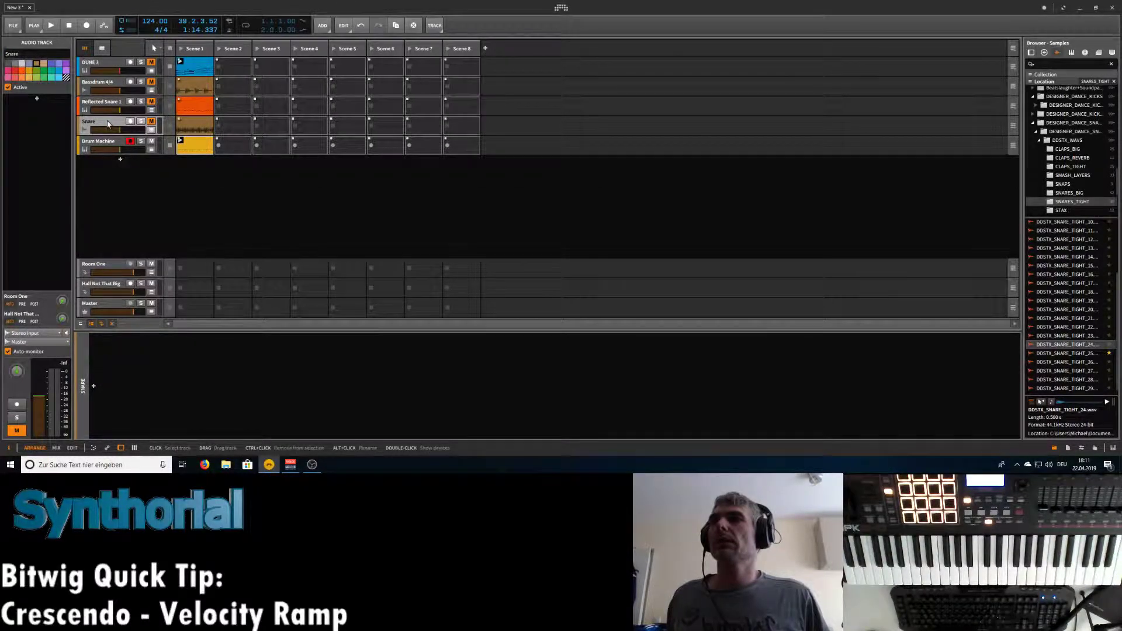
pyautogui.doubleClick(191, 130)
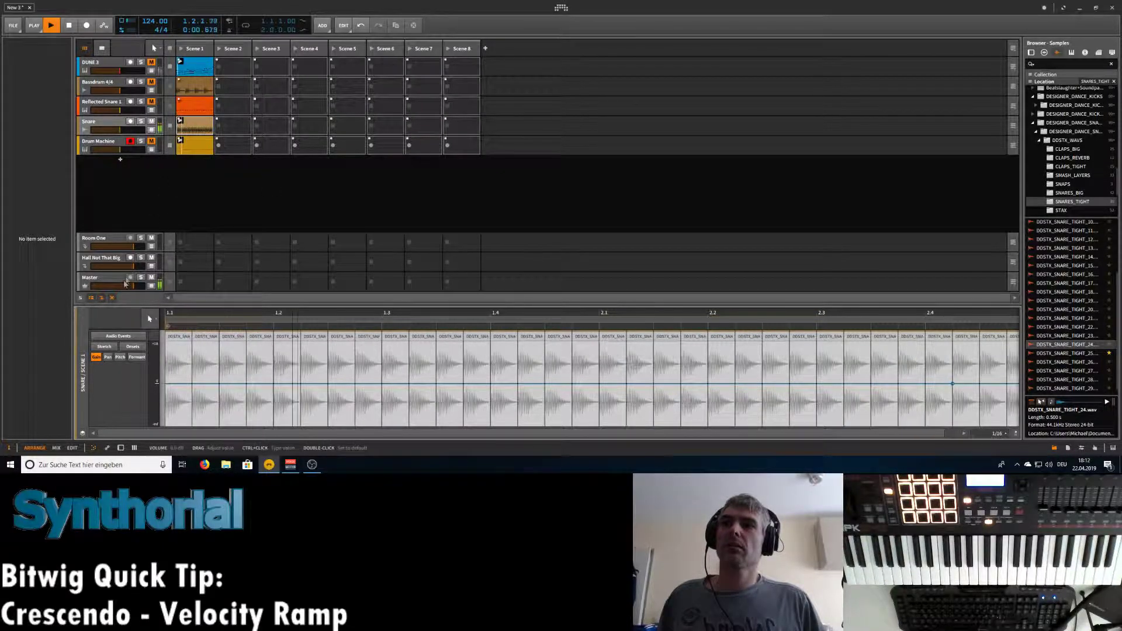
pyautogui.click(69, 26)
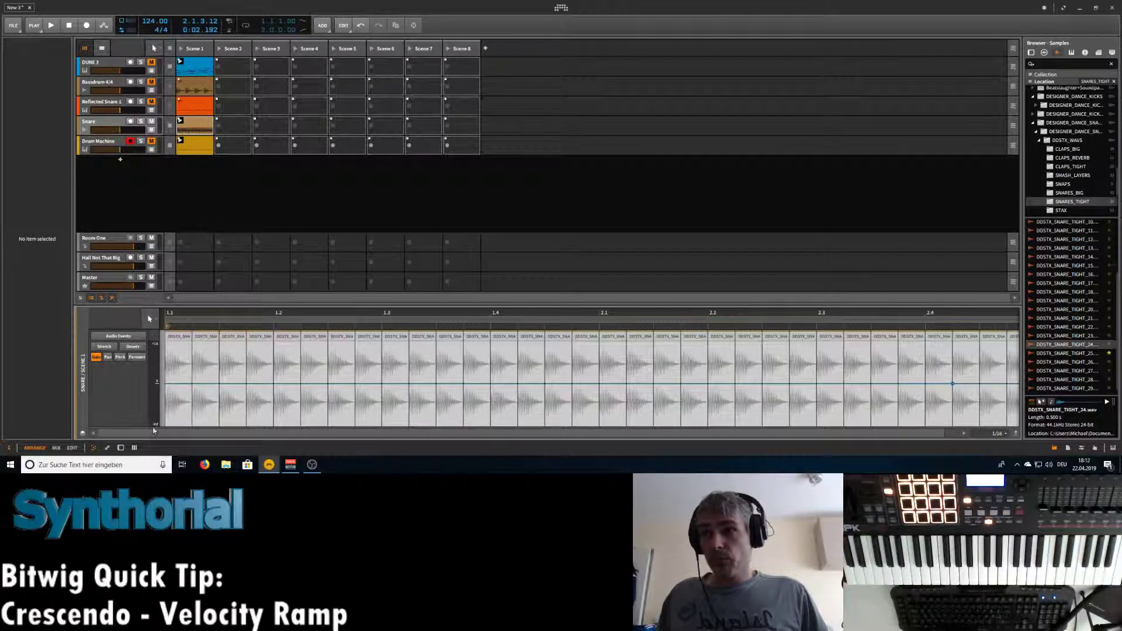
# Show the Snare track's device chain and insert a Tool device into it.
pyautogui.click(165, 124)
pyautogui.click(121, 447)
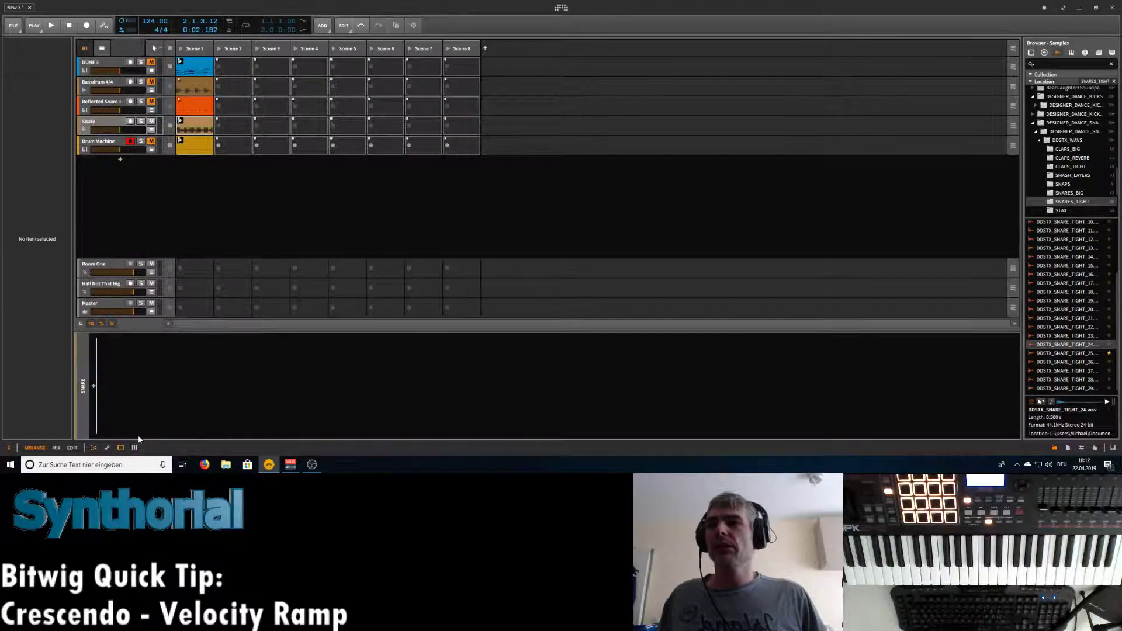
pyautogui.click(92, 387)
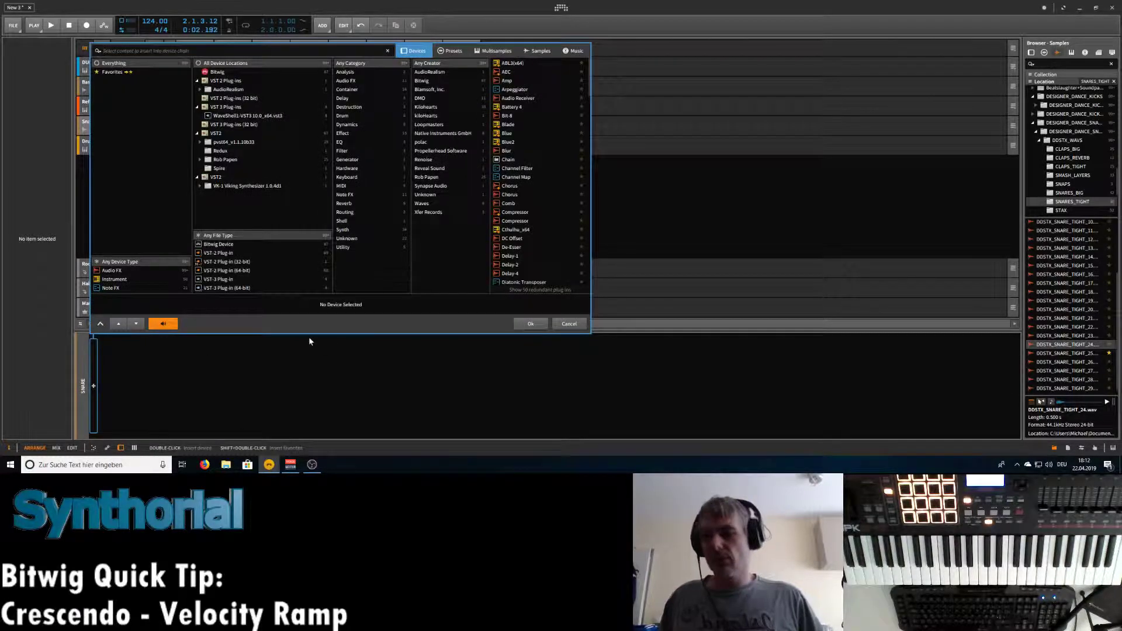
pyautogui.write('too')
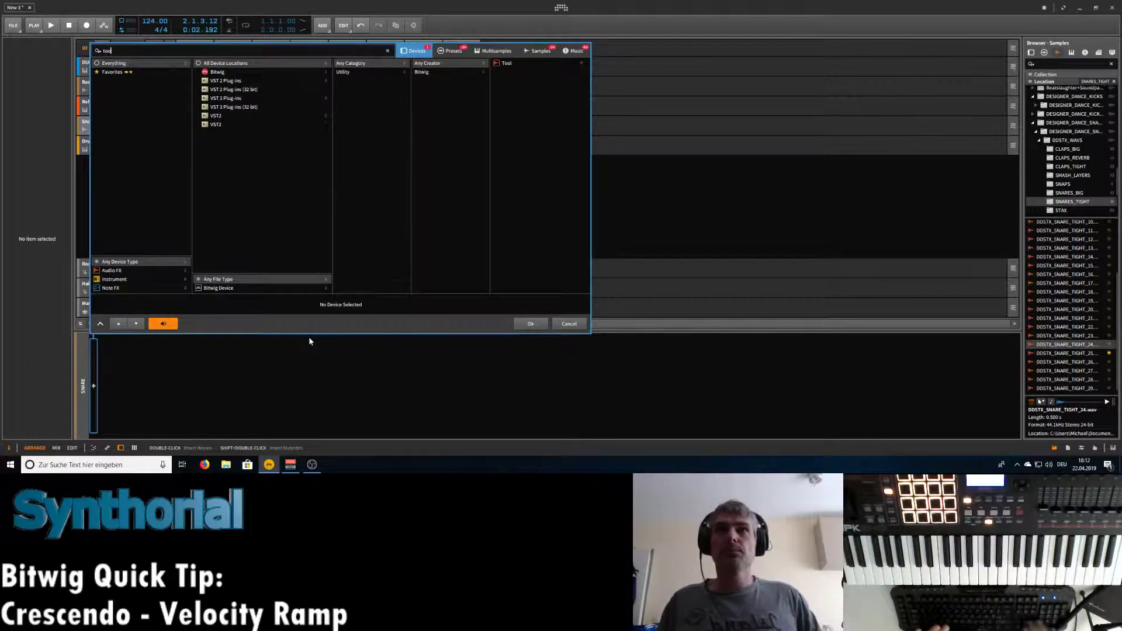
pyautogui.press('Return')
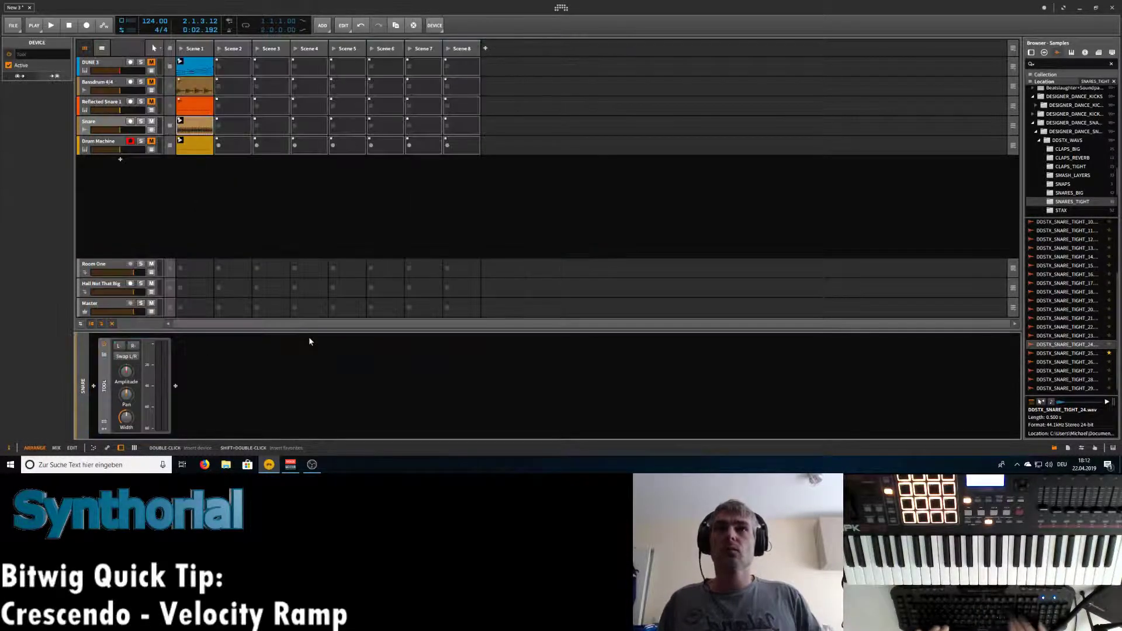
# Show the Snare track's automation lane, assign it to the Tool device's Gain, and open the Scene 1 clip's automation in the editor.
pyautogui.click(151, 130)
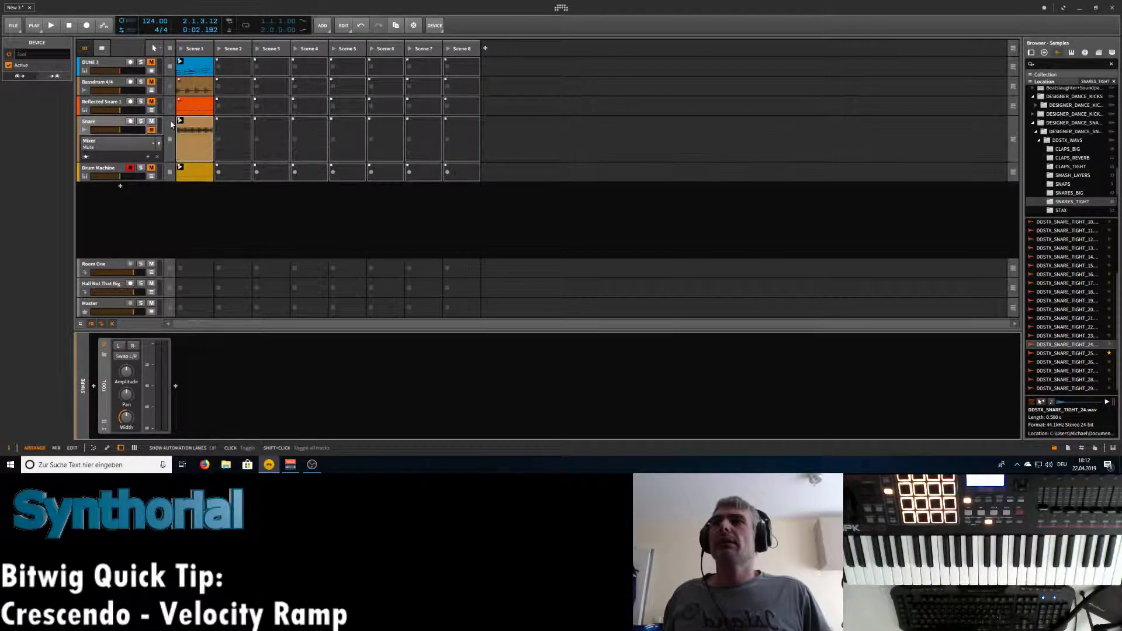
pyautogui.click(159, 144)
pyautogui.moveTo(138, 159)
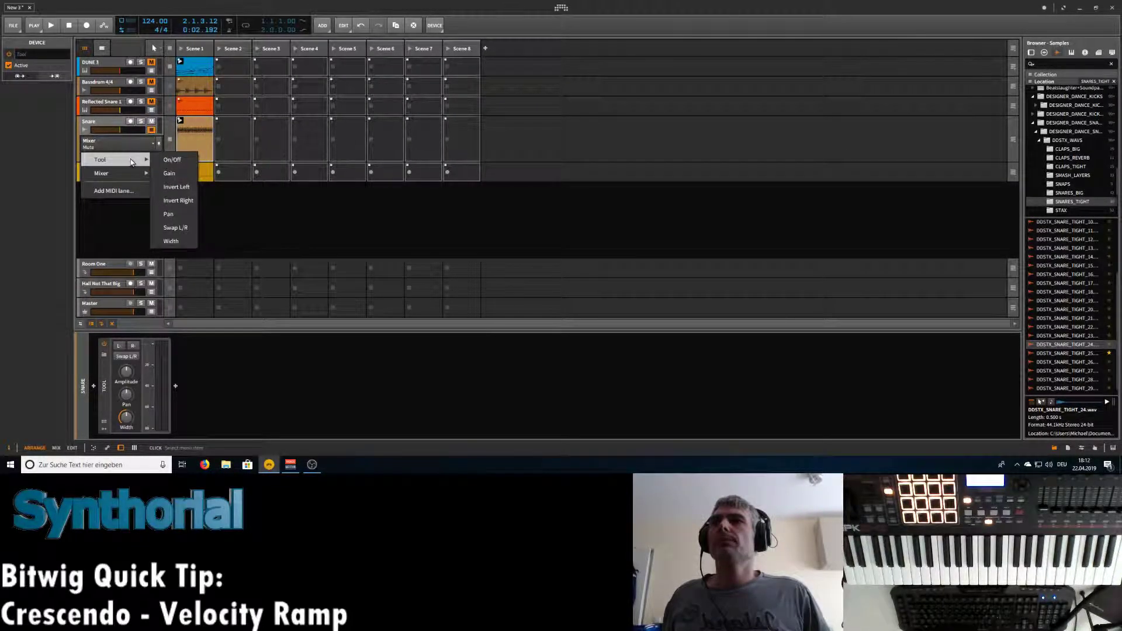
pyautogui.click(169, 174)
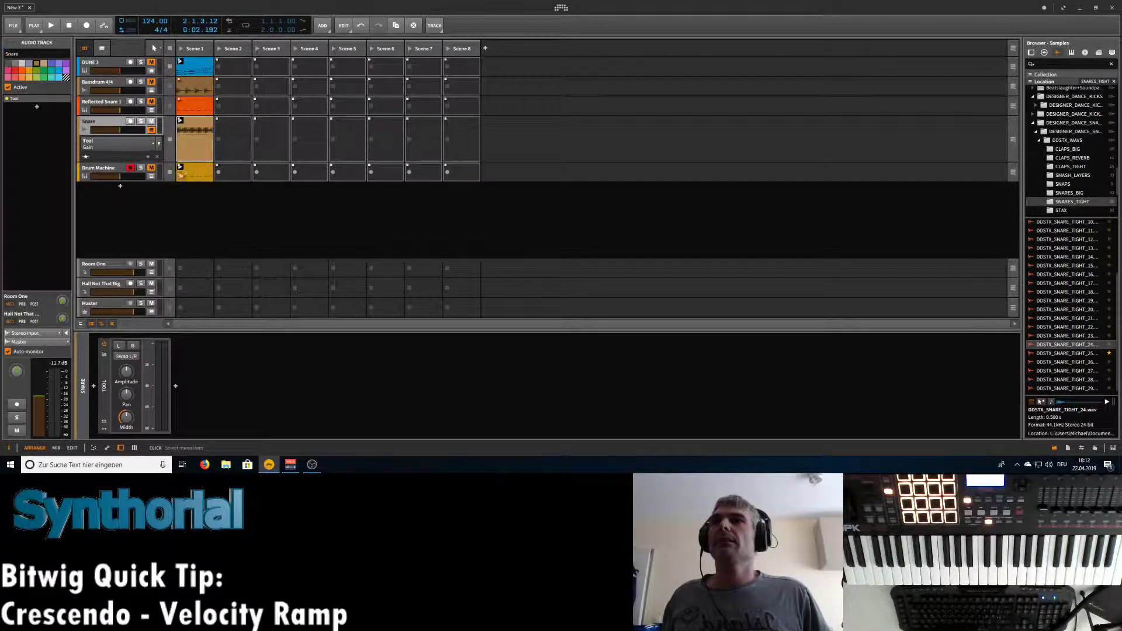
pyautogui.doubleClick(194, 144)
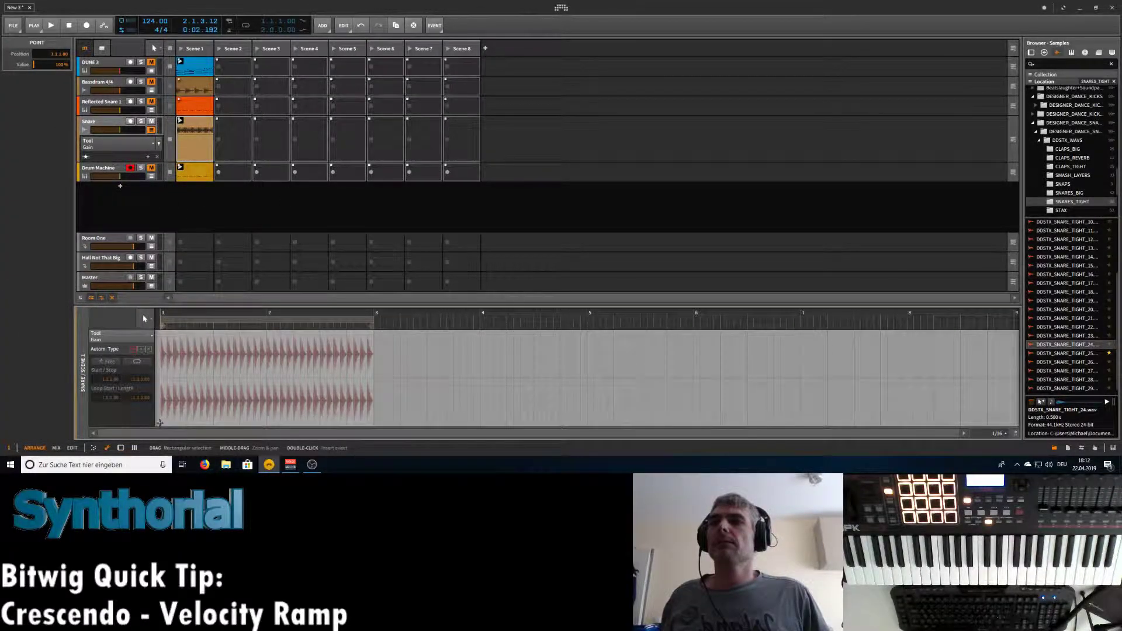
# Draw a Gain ramp in the Snare clip from about -34.8 dB at bar 1 to 0 dB at bar 3, and listen to it.
pyautogui.click(159, 422)
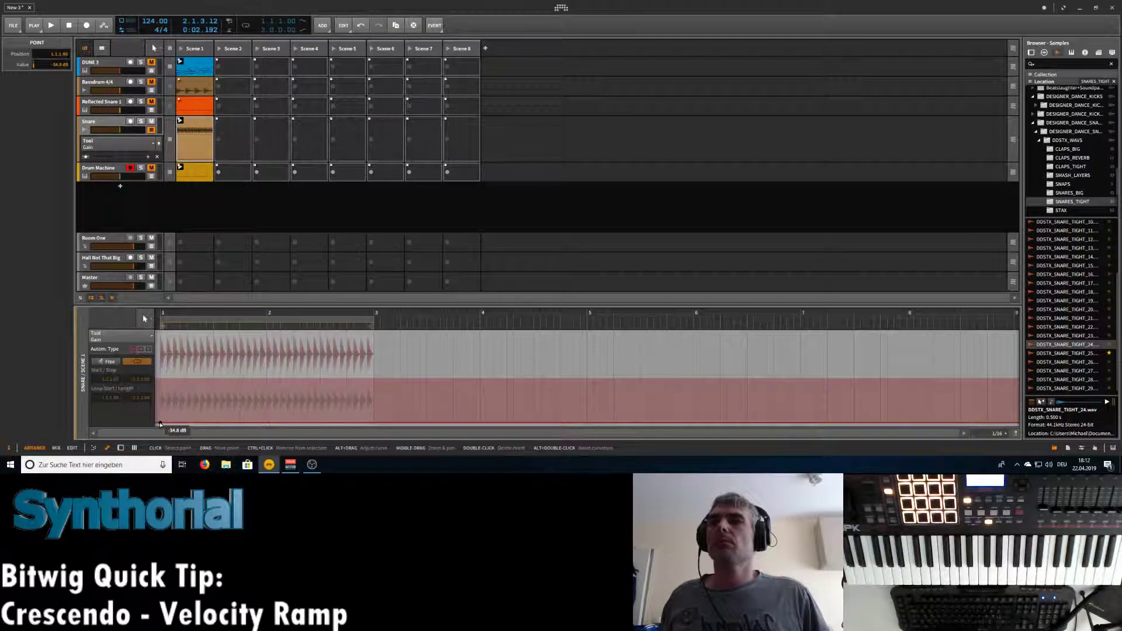
pyautogui.click(372, 379)
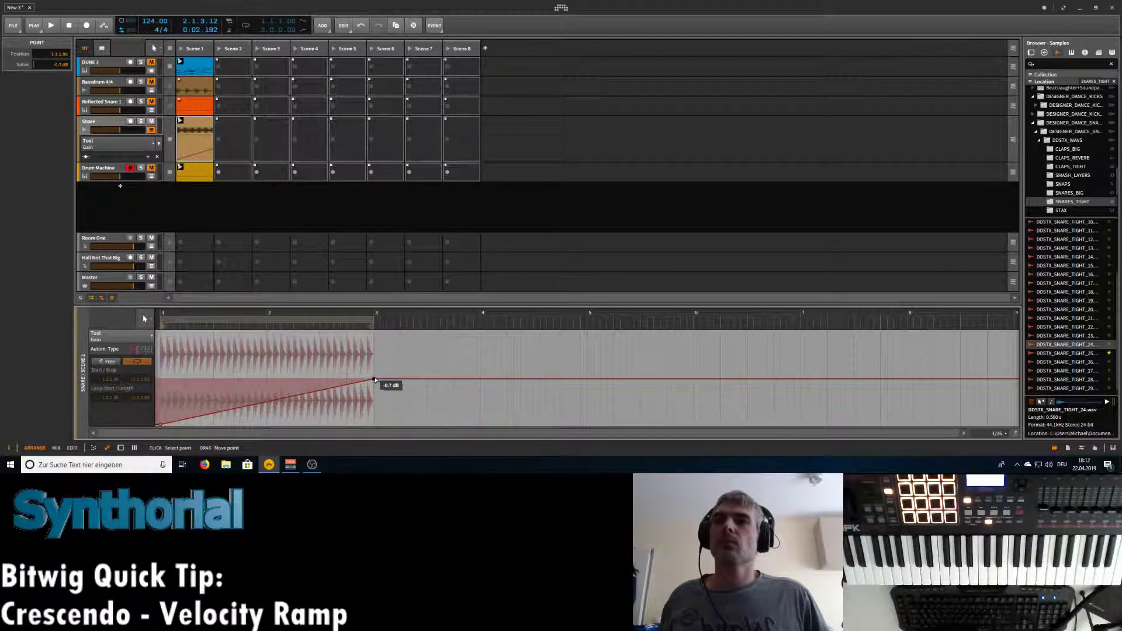
pyautogui.moveTo(374, 379); pyautogui.dragTo(374, 377)
pyautogui.doubleClick(52, 63)
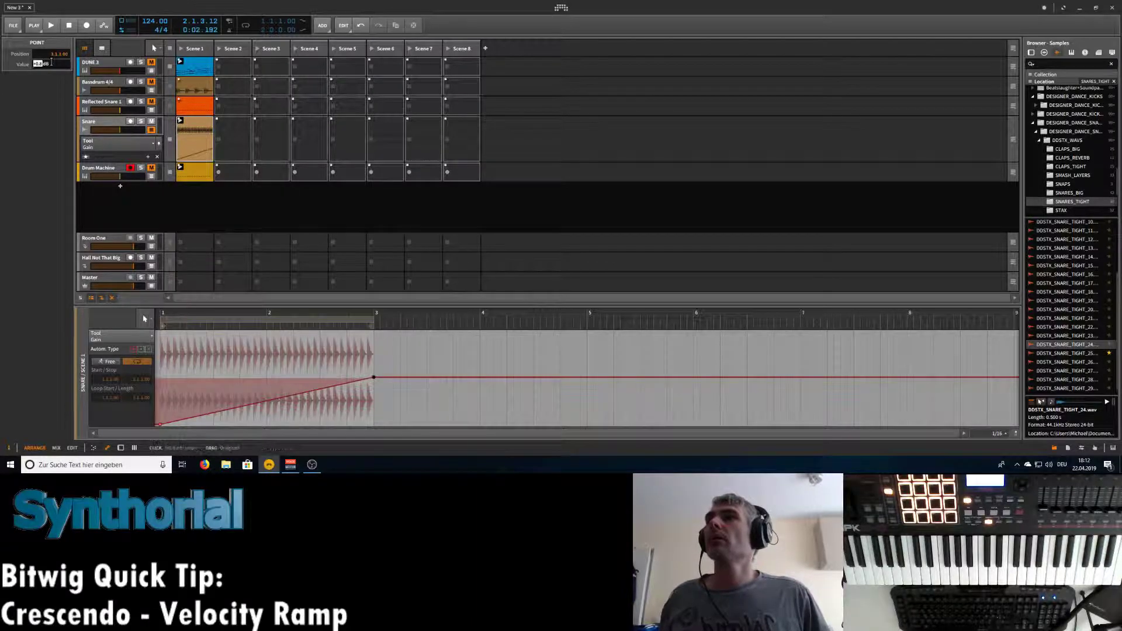
pyautogui.write('0')
pyautogui.press('Return')
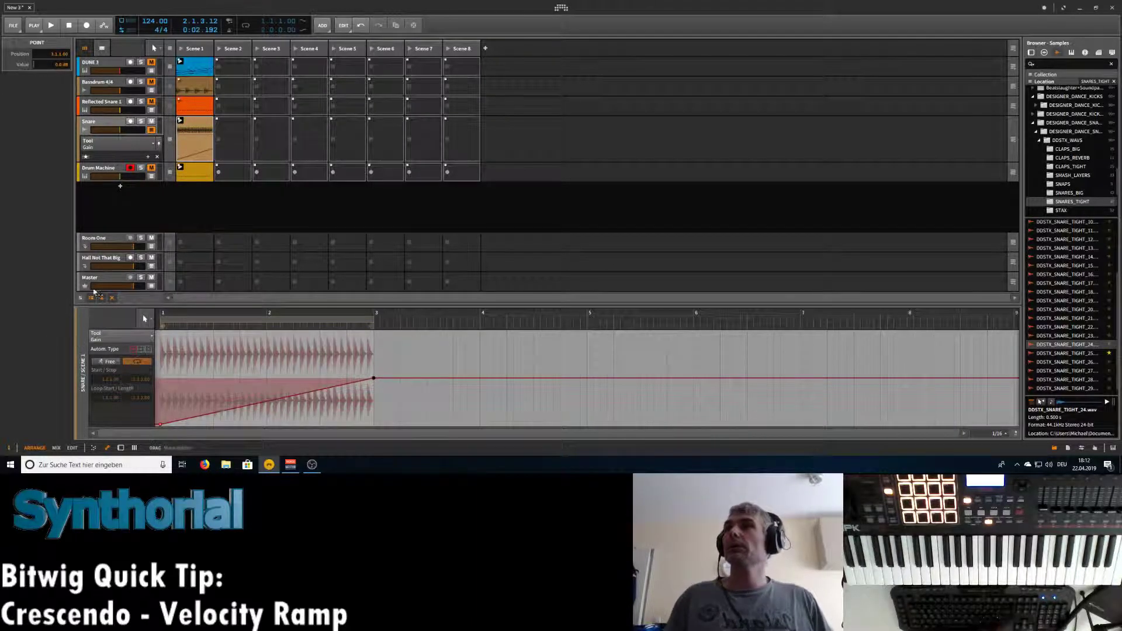
pyautogui.press('space')
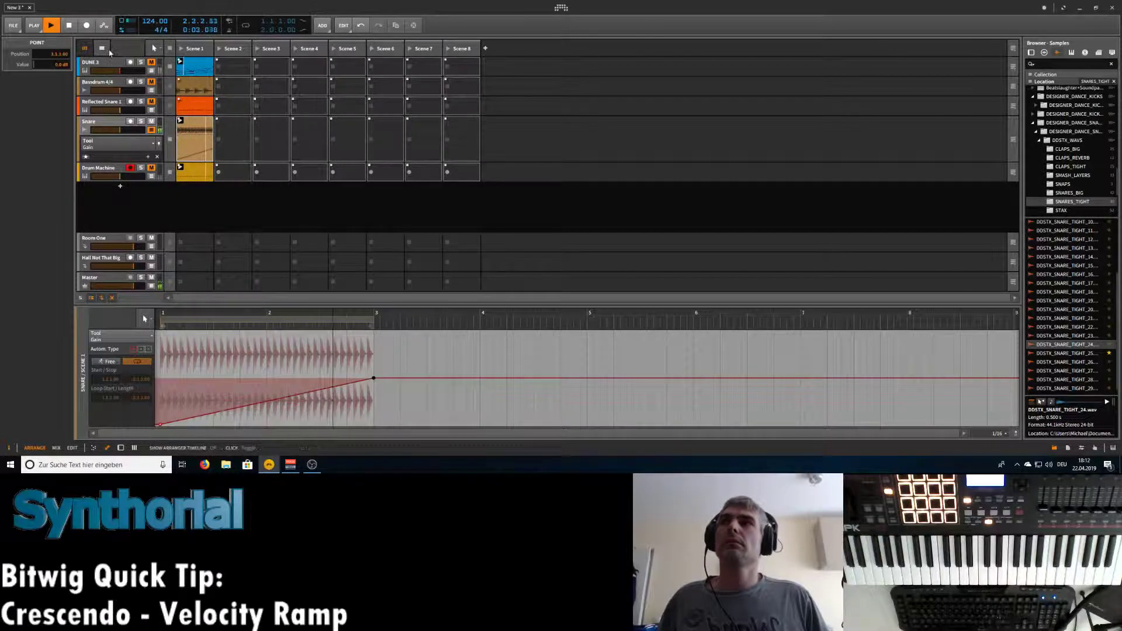
pyautogui.click(69, 26)
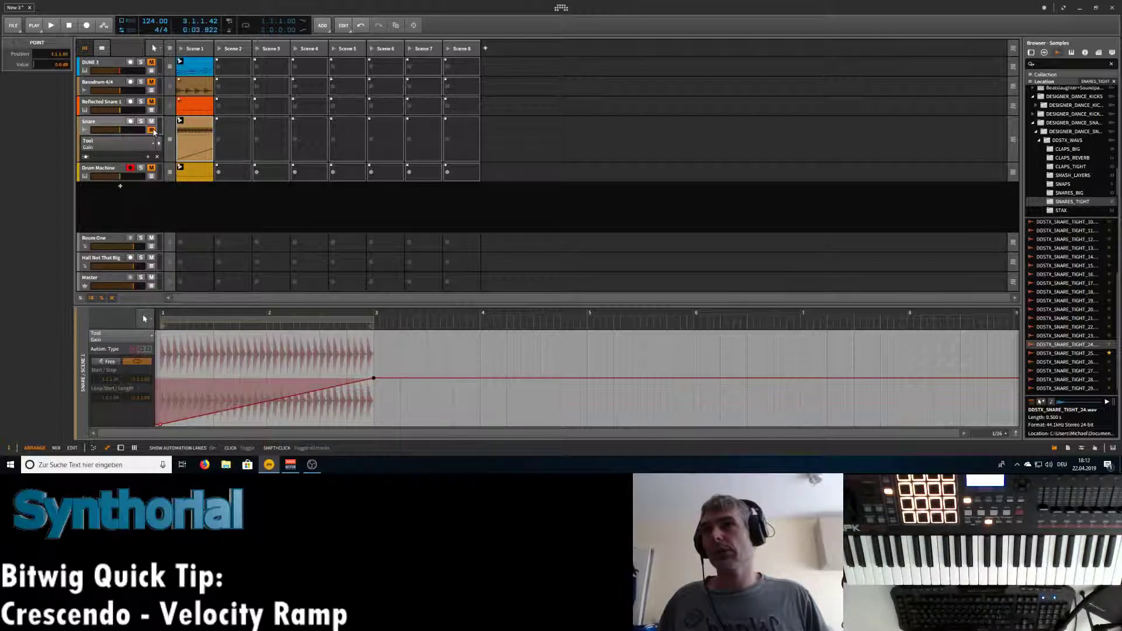
# Mute the Snare track and hide its automation lane.
pyautogui.moveTo(150, 122)
pyautogui.press('d')
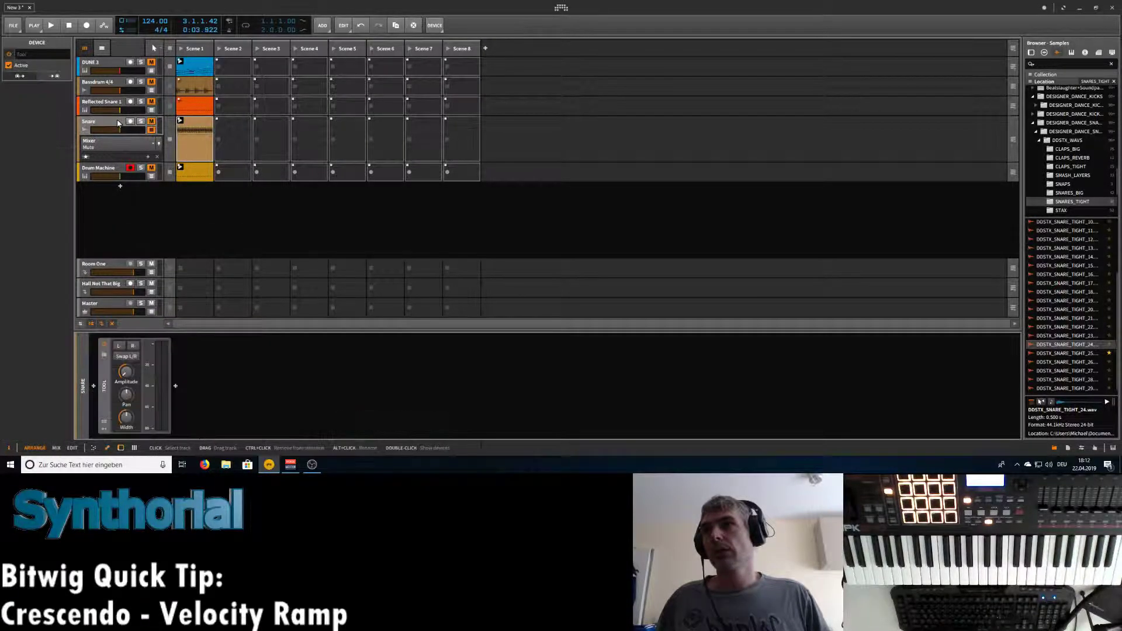
pyautogui.click(152, 131)
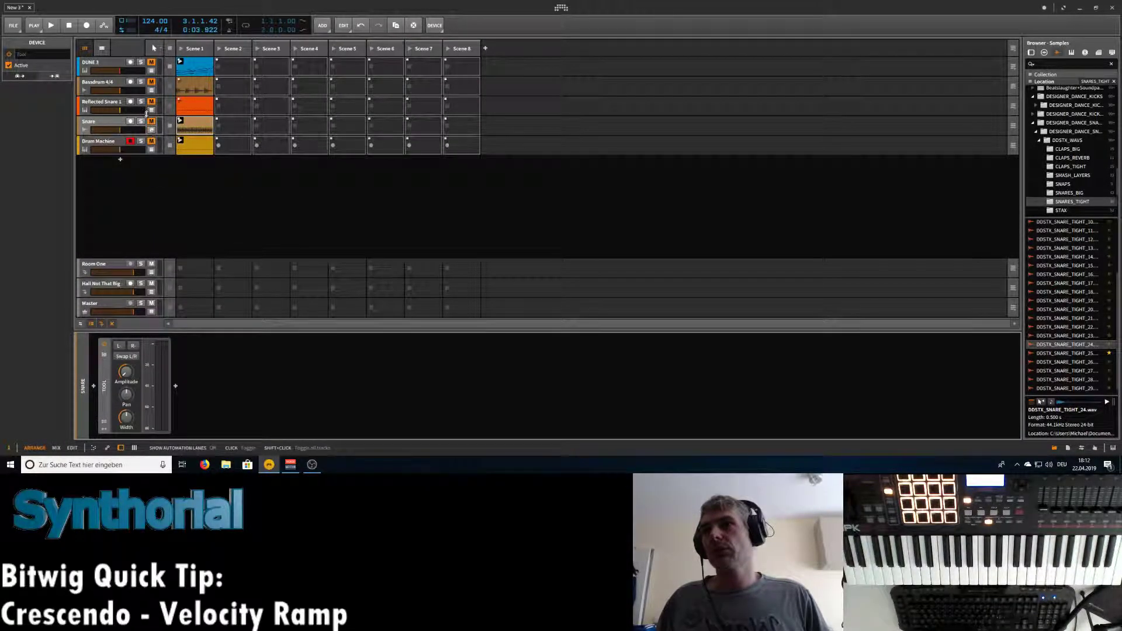
# Insert a Note Velocity device before the E-Snare on the Reflected Snare 1 track.
pyautogui.click(105, 108)
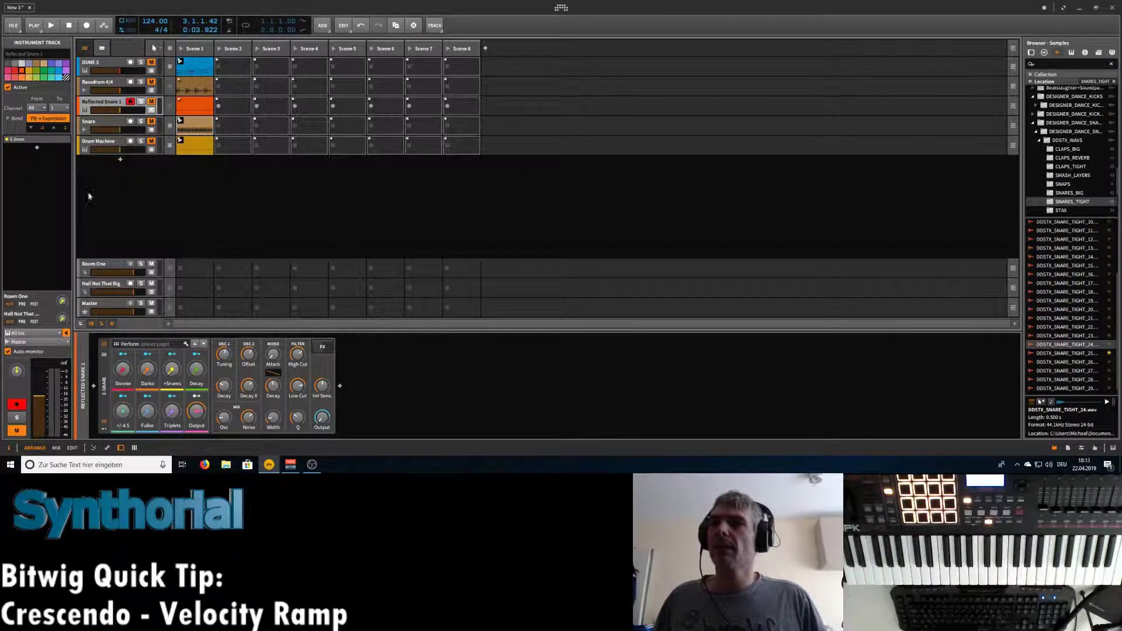
pyautogui.click(94, 386)
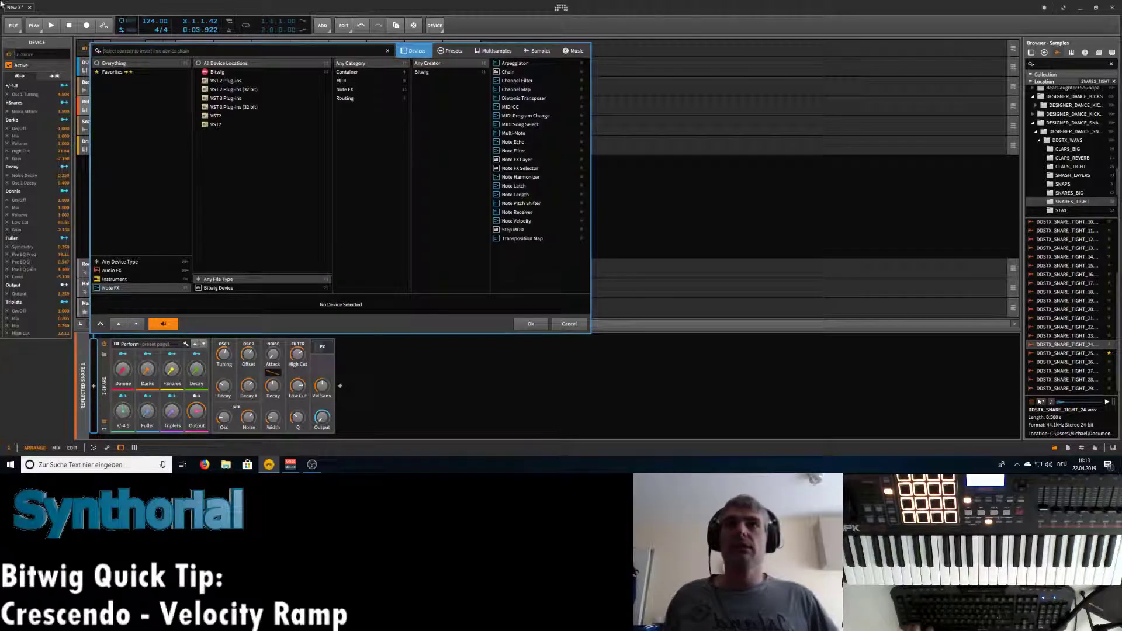
pyautogui.click(543, 221)
pyautogui.click(533, 325)
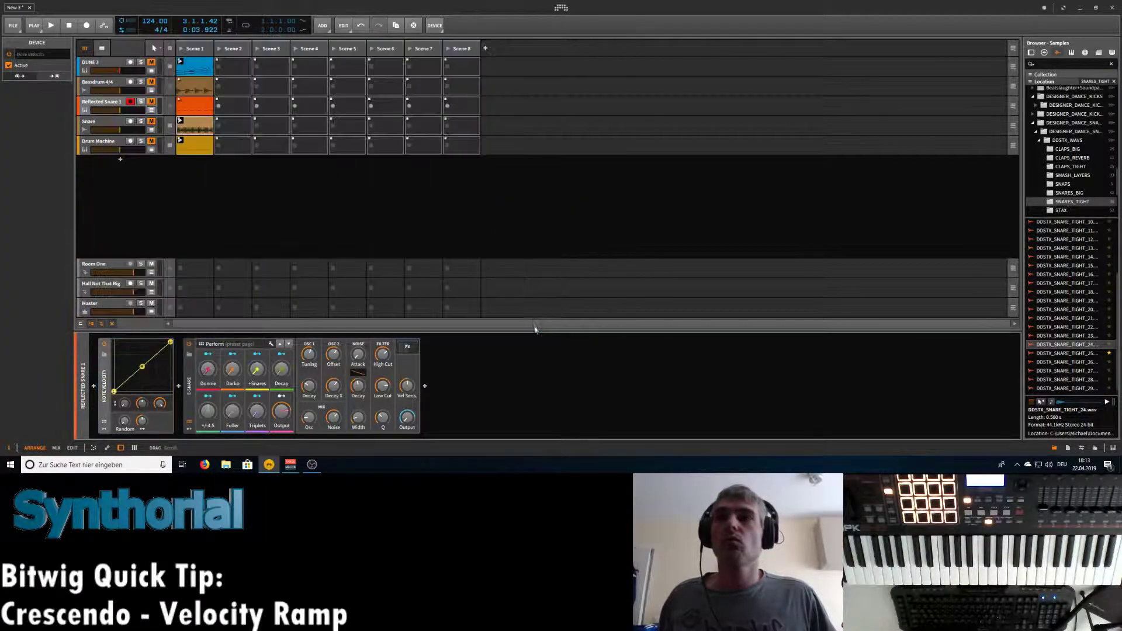
# Show Reflected Snare 1's automation lane, assign it to Note Velocity Y2, and open the Scene 1 clip in the editor.
pyautogui.click(151, 110)
pyautogui.click(132, 127)
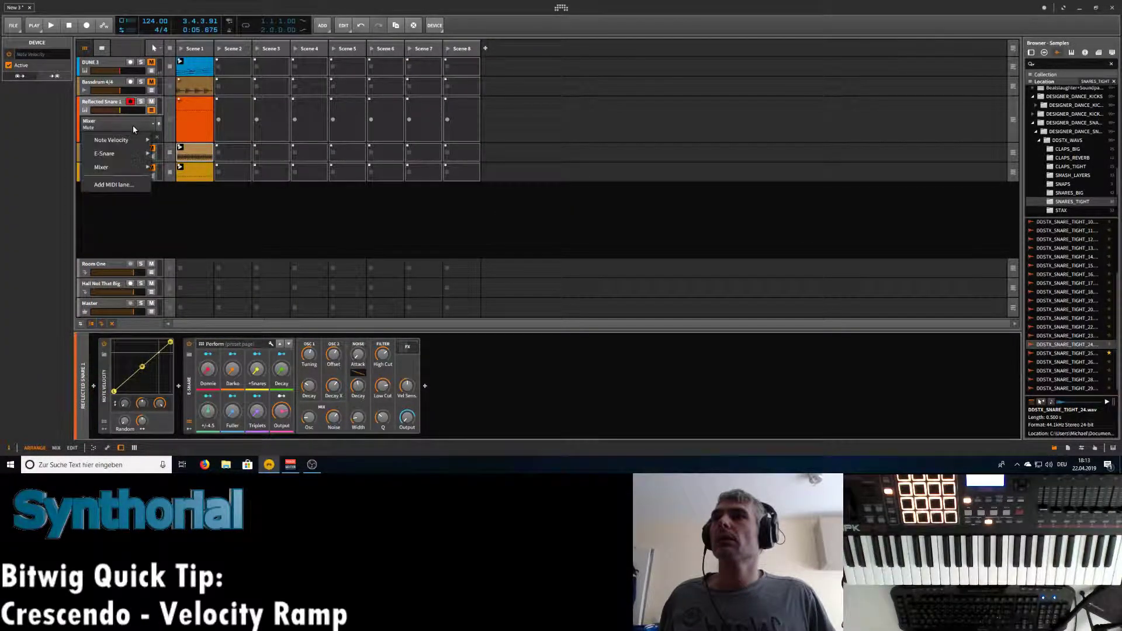
pyautogui.moveTo(111, 140)
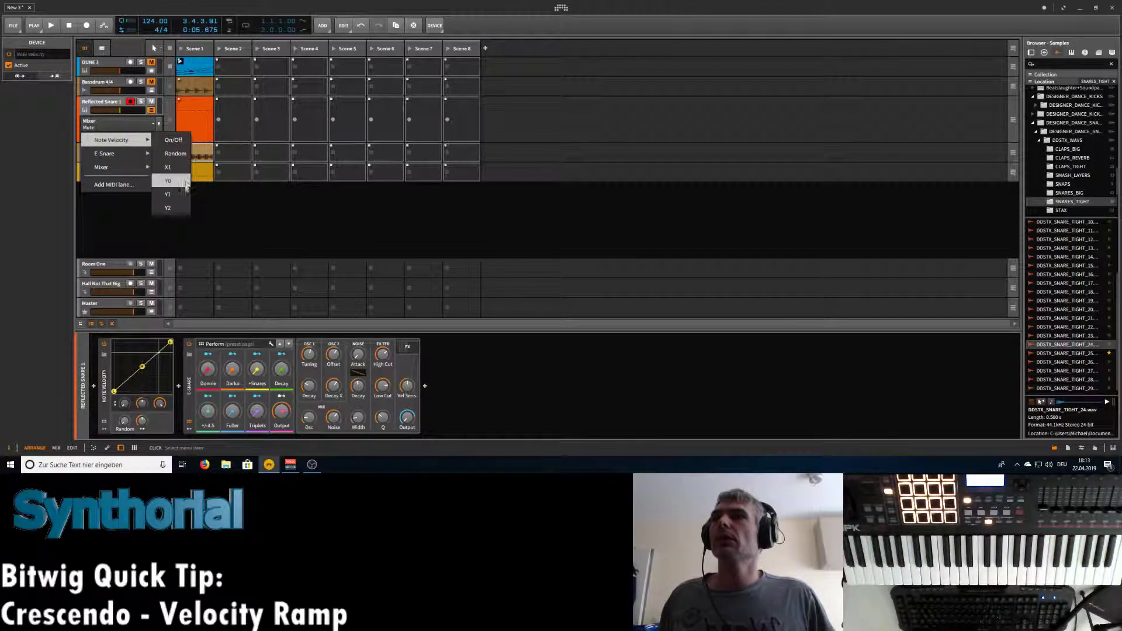
pyautogui.click(181, 206)
pyautogui.doubleClick(195, 119)
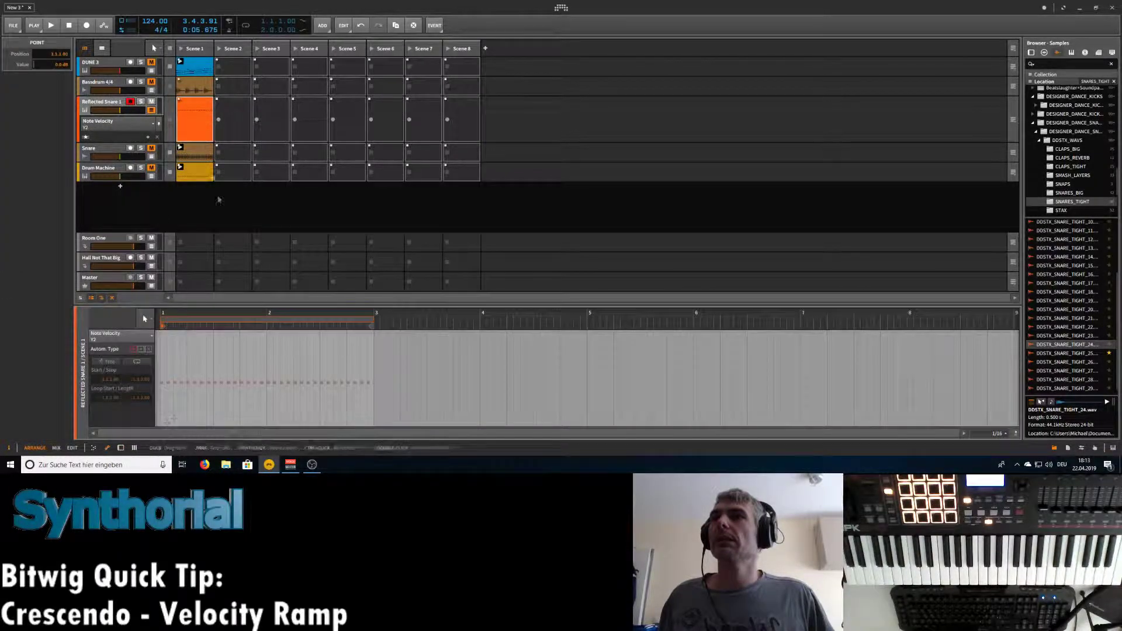
# Draw a Y2 ramp in the Reflected Snare 1 clip from 0% at bar 1 to 100% at bar 3, and listen to it.
pyautogui.click(166, 420)
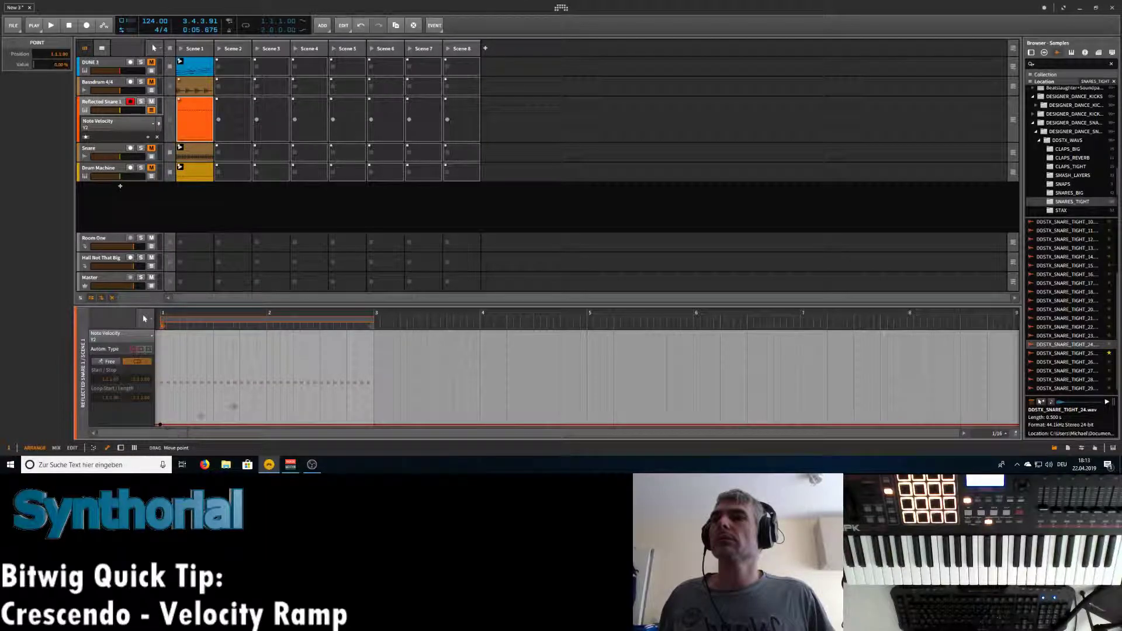
pyautogui.moveTo(372, 345); pyautogui.dragTo(373, 333)
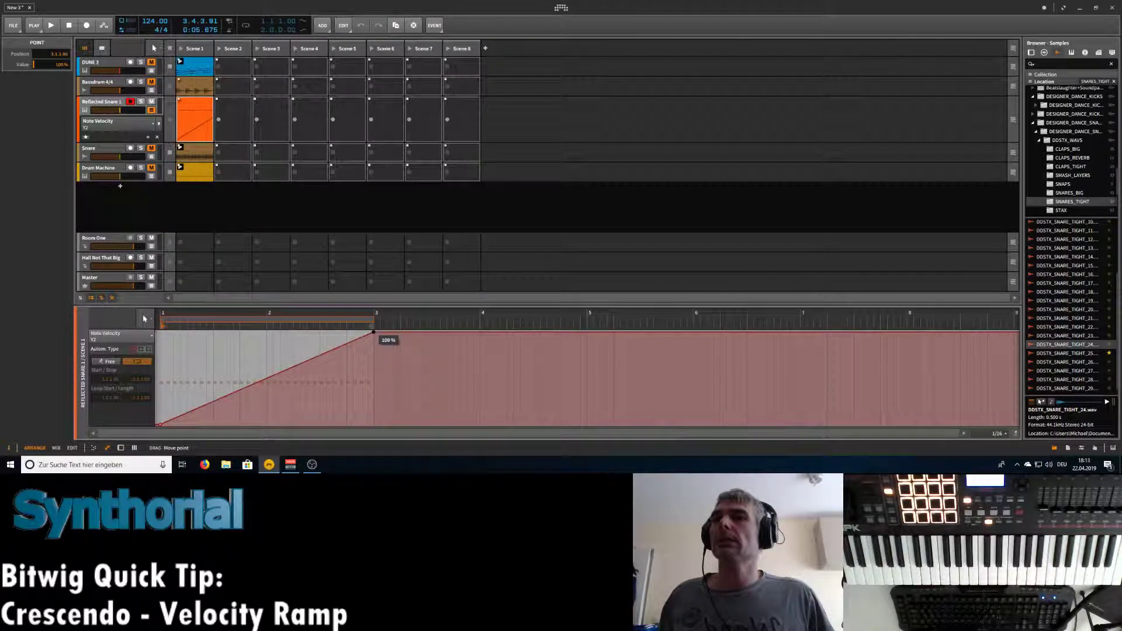
pyautogui.press('space')
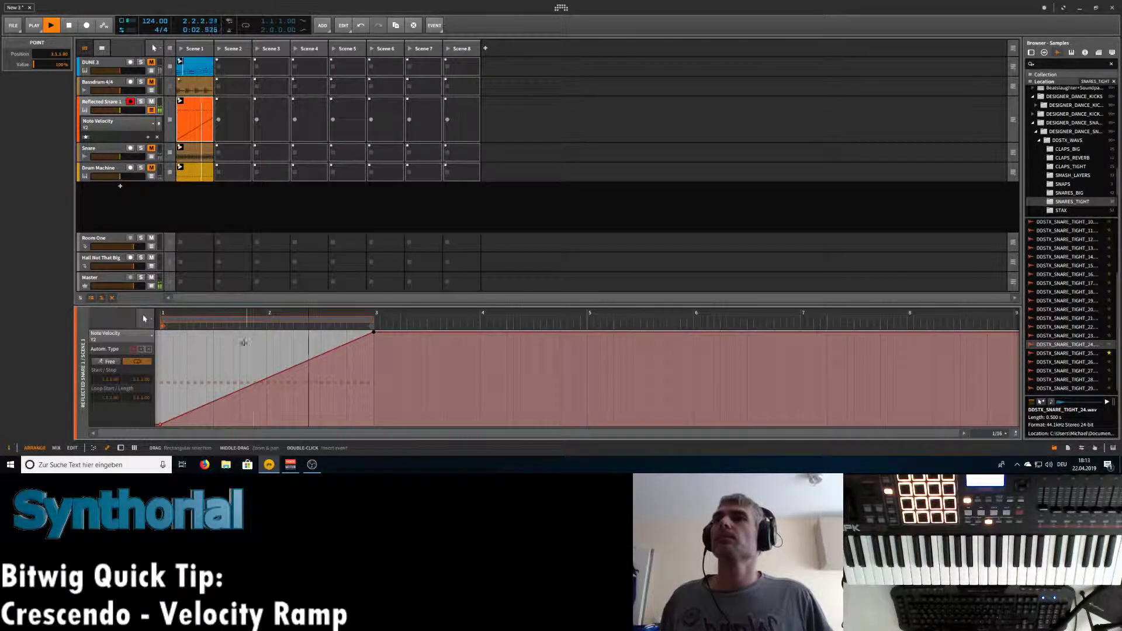
pyautogui.click(60, 25)
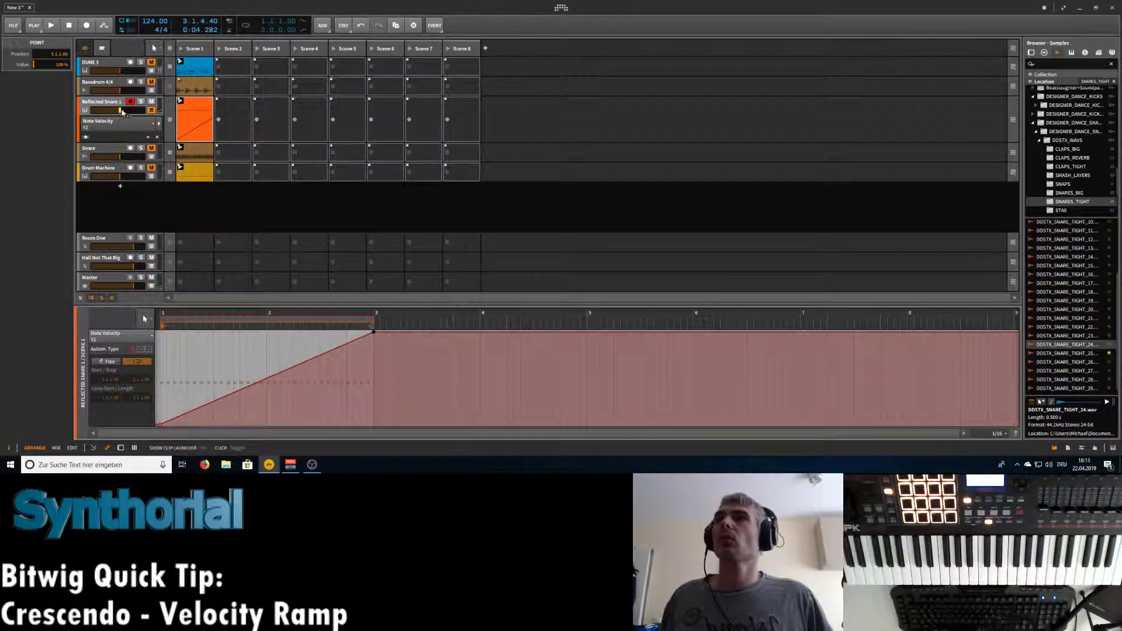
# During playback, bend the Y2 ramp into a slow-rising curve and add three points between bars 1 and 3 forming a peak, dip and rise.
pyautogui.press('space')
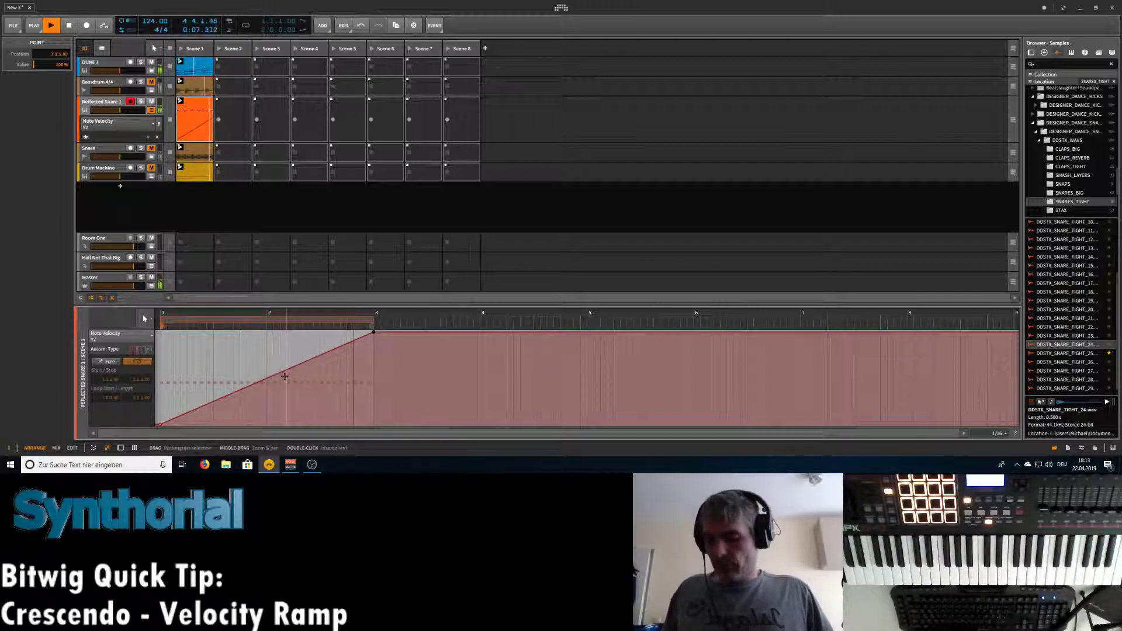
pyautogui.moveTo(284, 381); pyautogui.dragTo(300, 416)
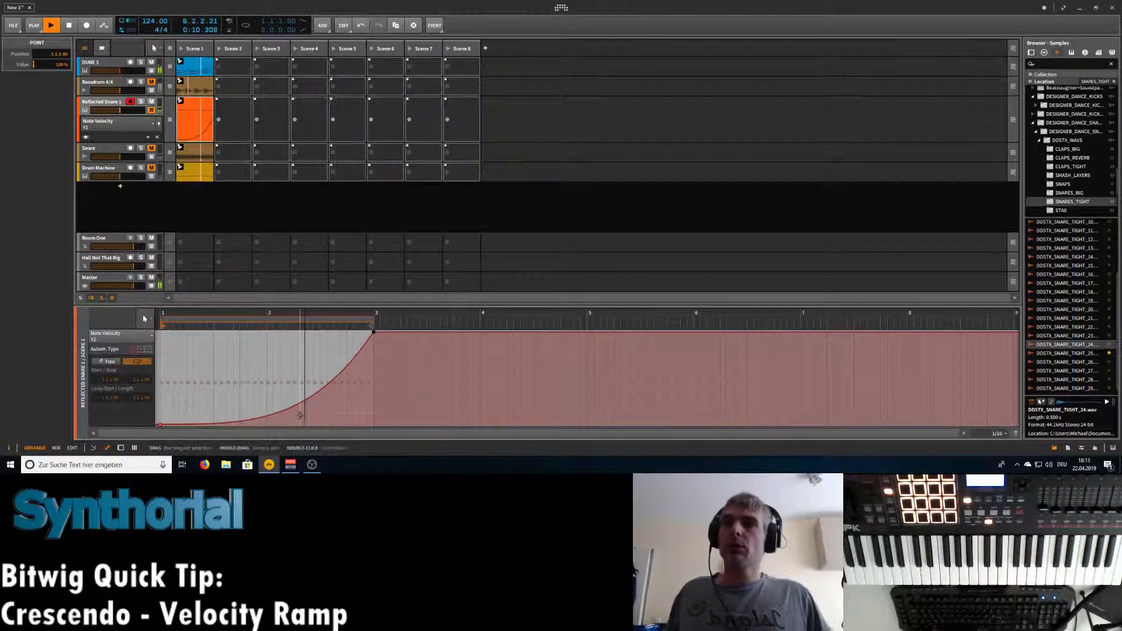
pyautogui.doubleClick(201, 363)
pyautogui.doubleClick(247, 418)
pyautogui.doubleClick(287, 357)
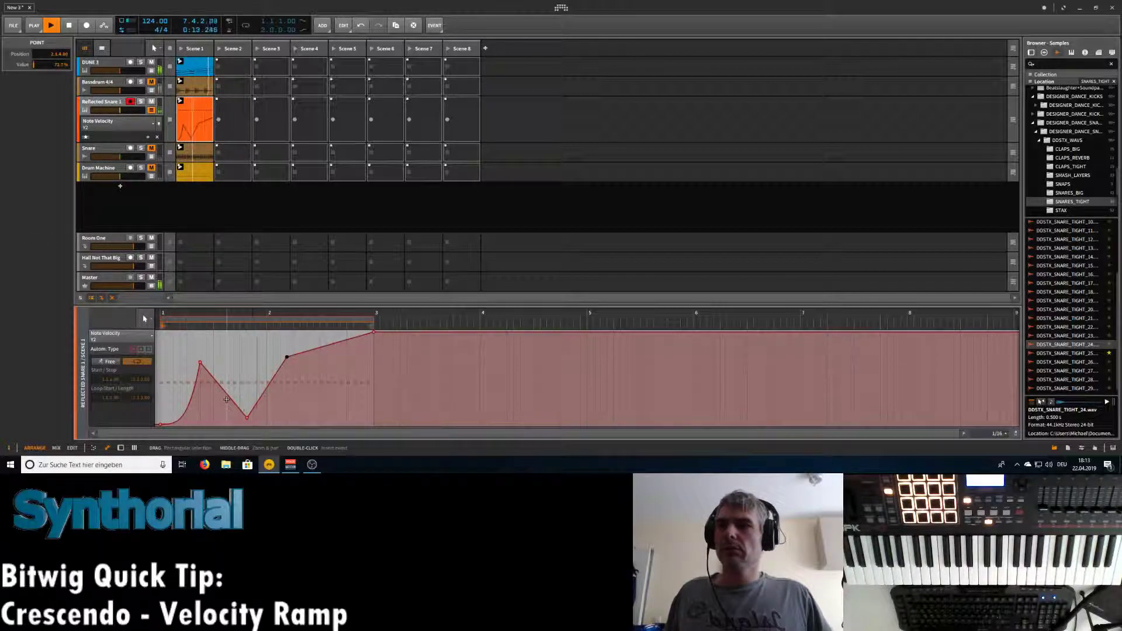
# Bend the remaining straight Y2 segments between the added points and bar 3 into smooth curves, and stop playback.
pyautogui.moveTo(226, 399); pyautogui.dragTo(231, 363)
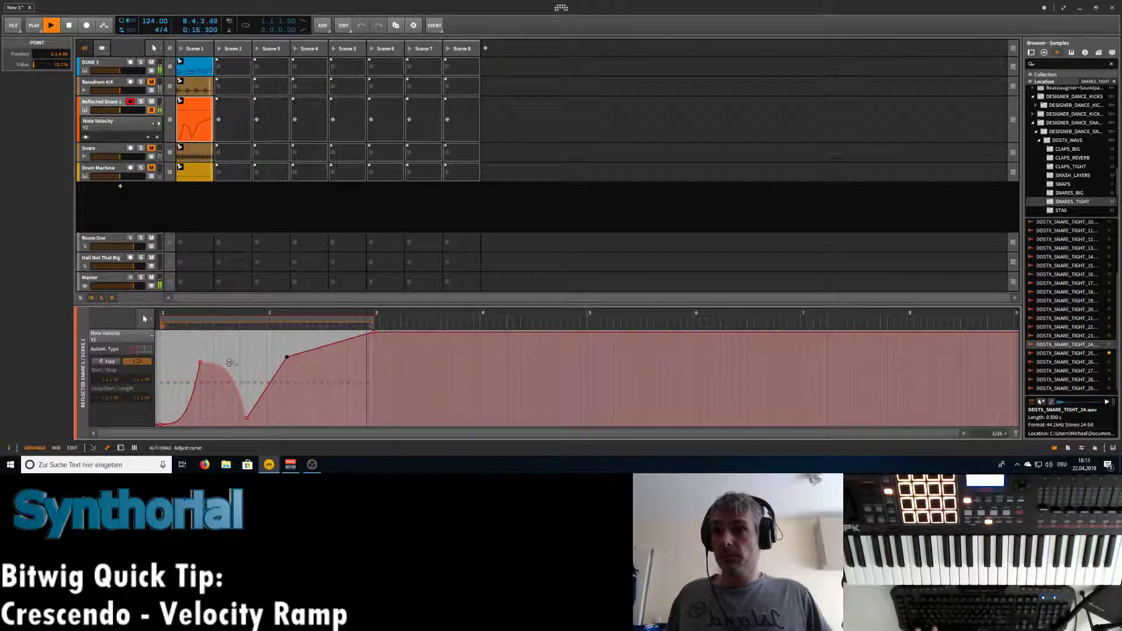
pyautogui.click(272, 378)
pyautogui.moveTo(271, 379); pyautogui.dragTo(271, 403)
pyautogui.moveTo(337, 343); pyautogui.dragTo(336, 330)
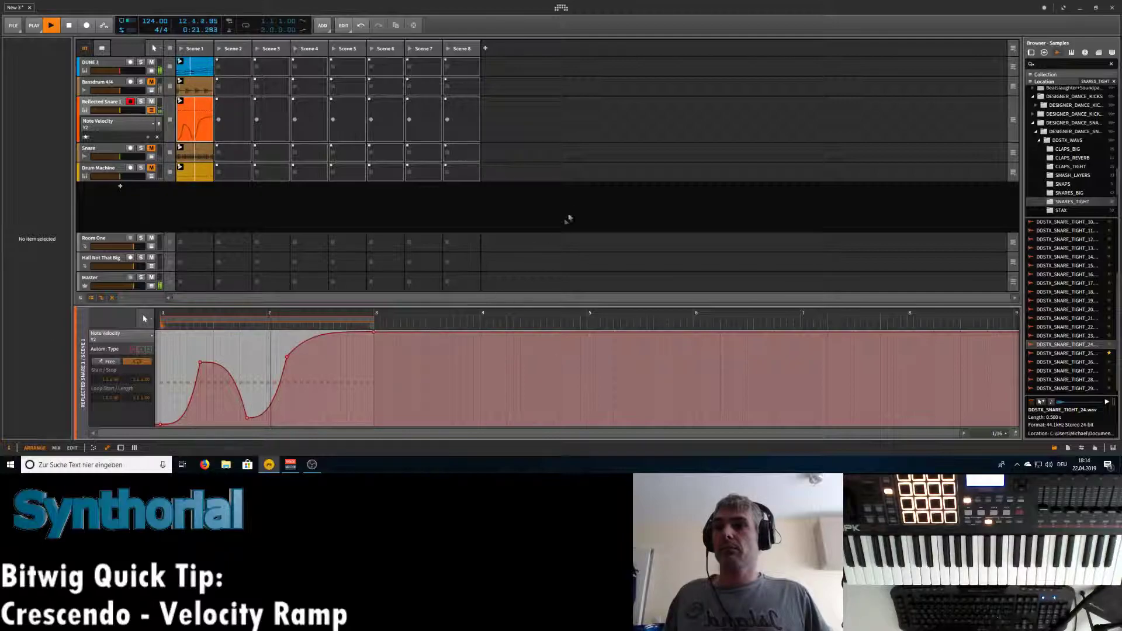
pyautogui.click(70, 26)
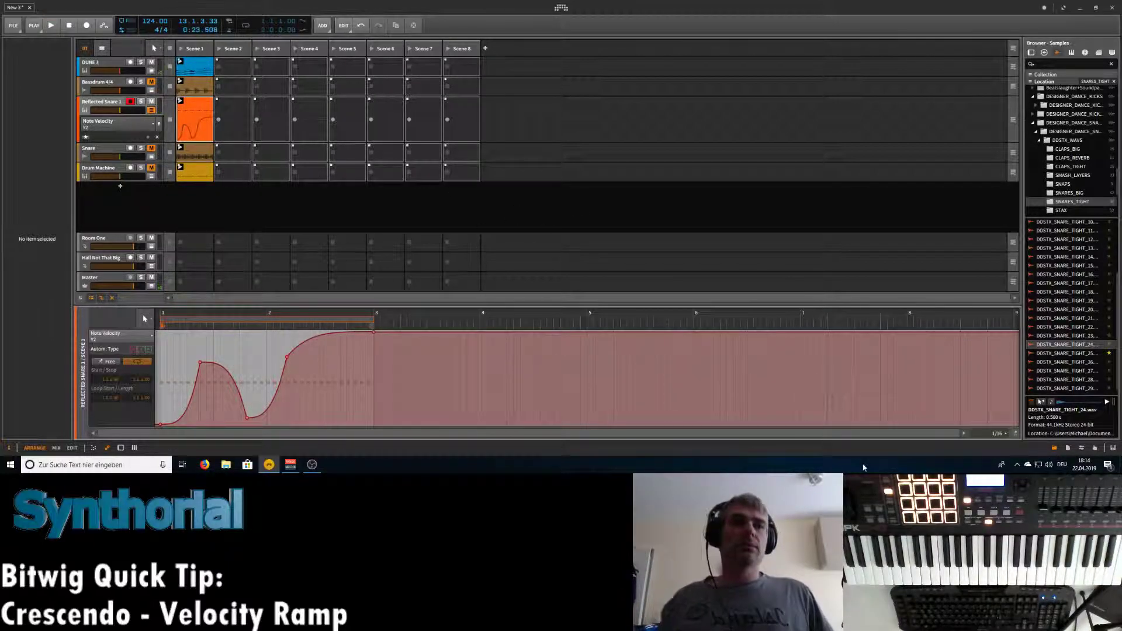